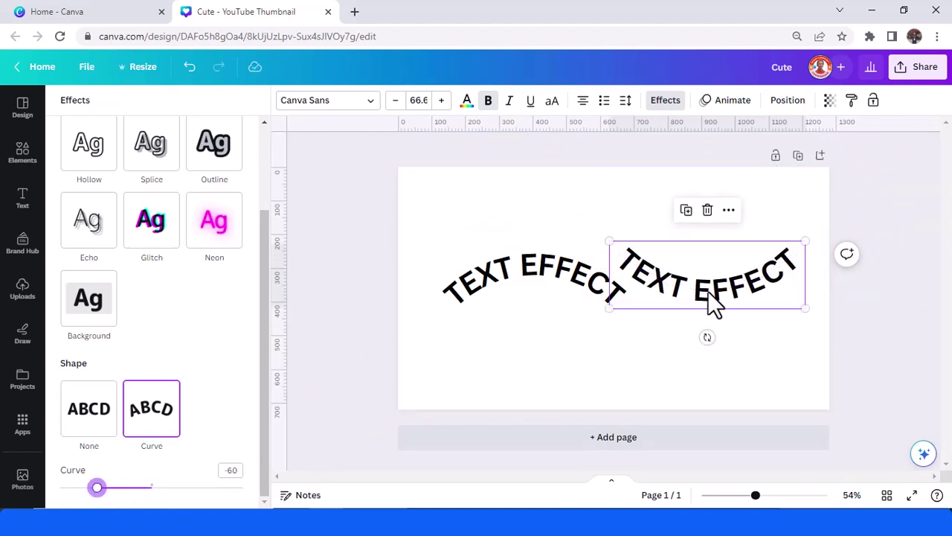
Move the downward-curved TEXT EFFECT copy slightly lower on the page and deselect it
left_click_drag(712, 304, 711, 336)
left_click(575, 356)
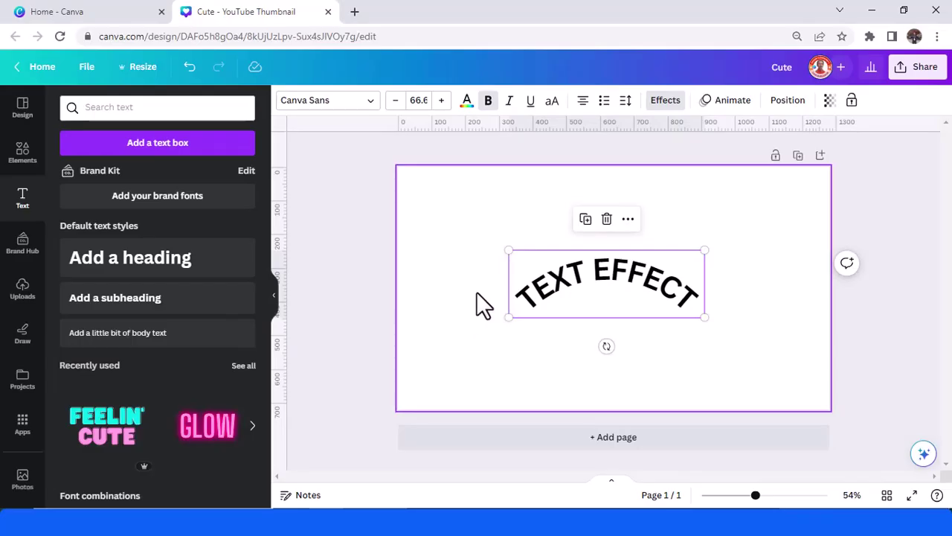
Apply the Shadow effect to the curved TEXT EFFECT text and set the shadow colour to medium blue
left_click(665, 99)
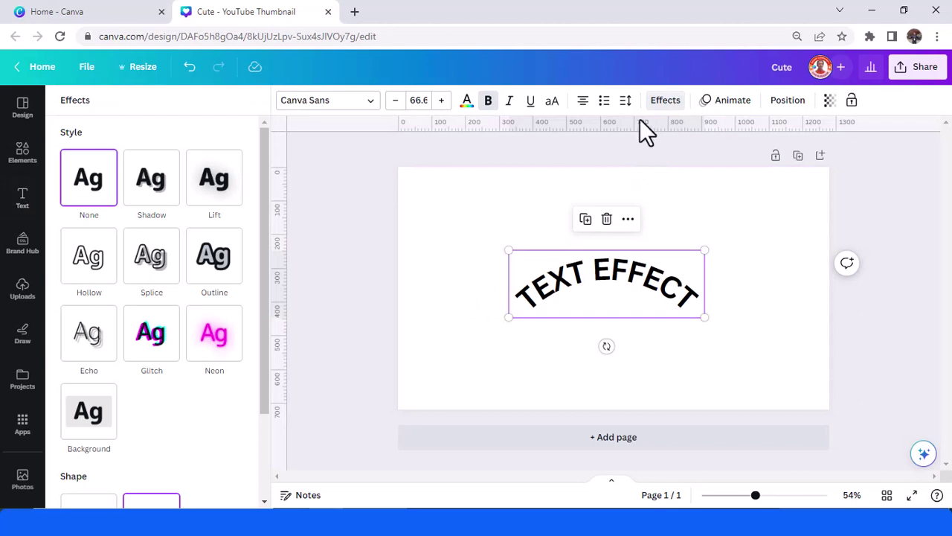
left_click(154, 192)
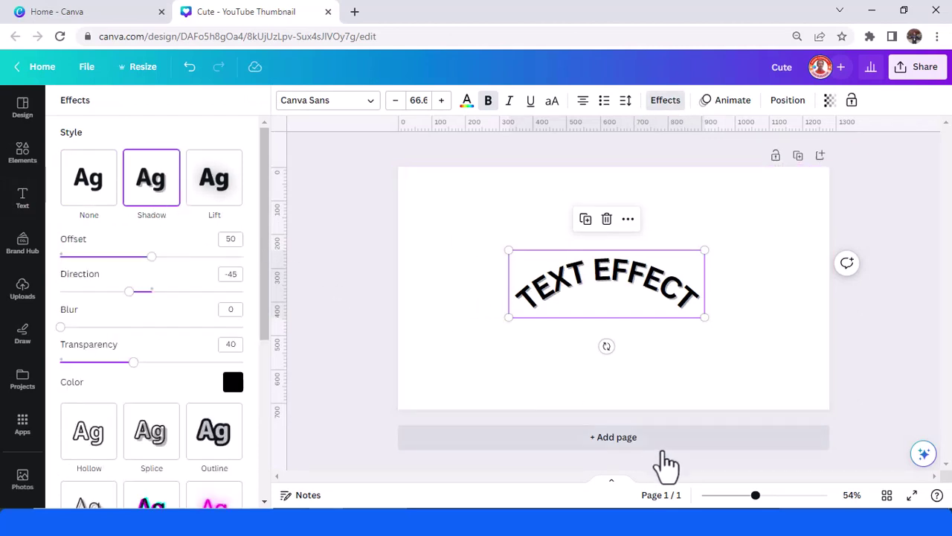
left_click_drag(752, 500, 781, 501)
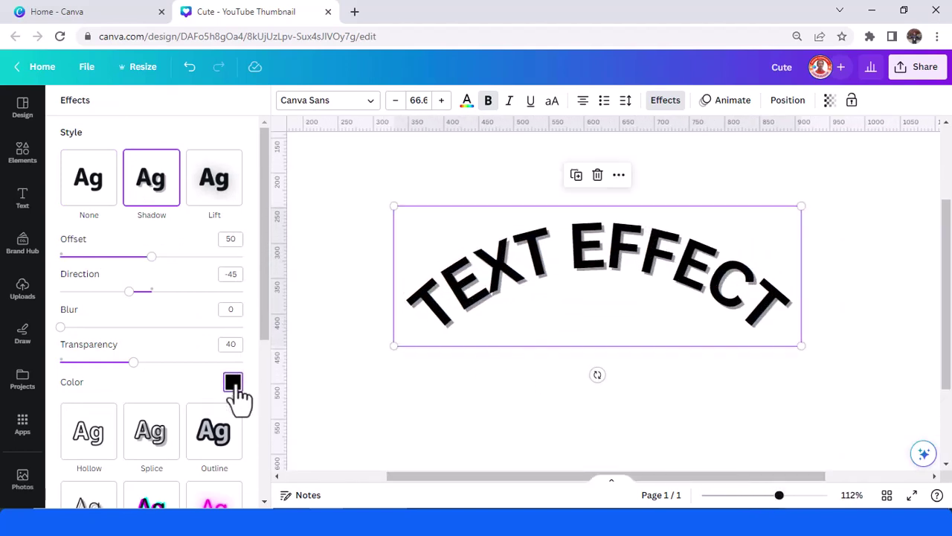
left_click(235, 387)
scroll(212, 342, "down", 3)
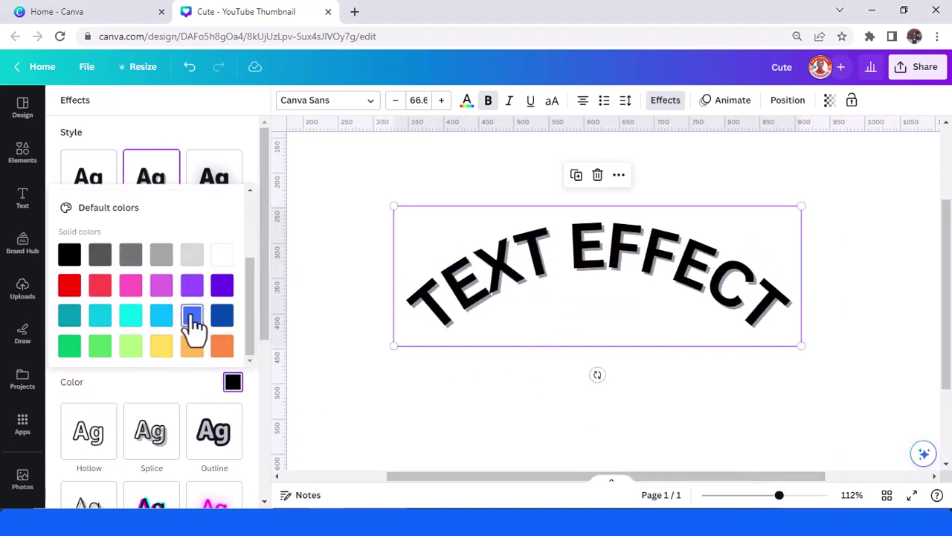
left_click(190, 318)
left_click(178, 391)
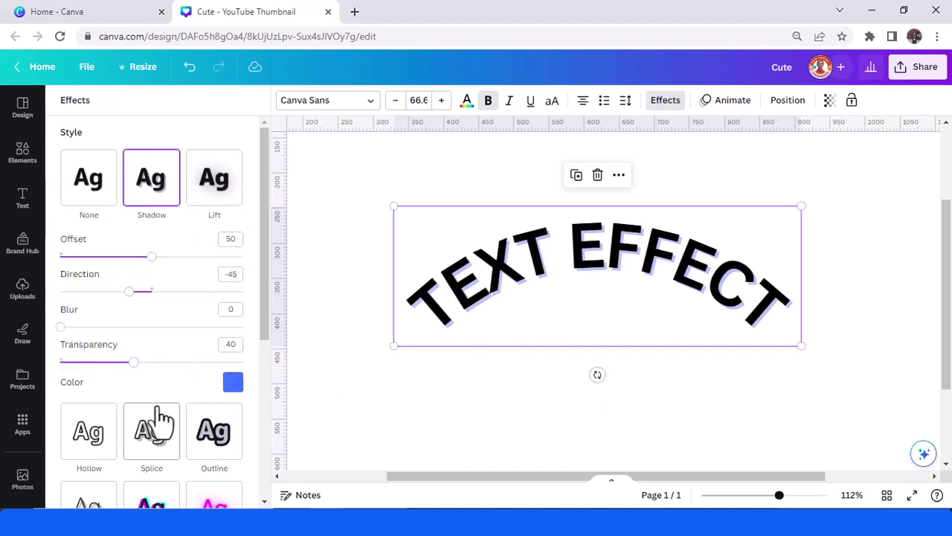
Change the curved text's colour to dark blue
left_click(466, 102)
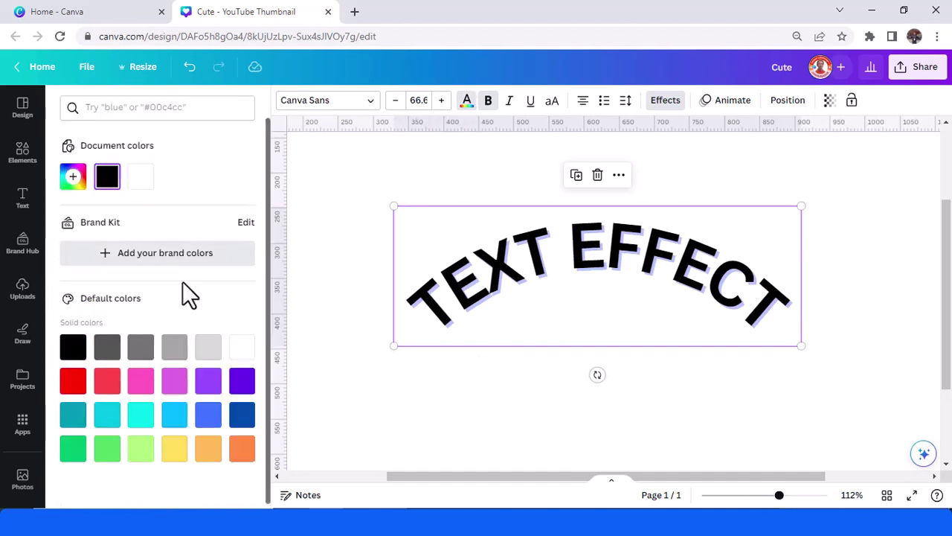
left_click(242, 415)
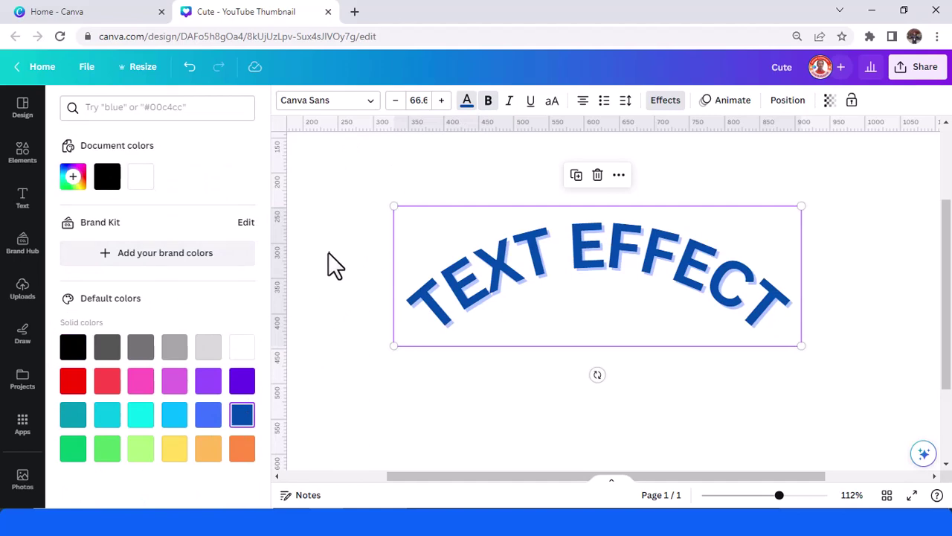
left_click(328, 252)
Set the text shadow's offset to 42 and direction to 0, and adjust its blur
left_click(633, 265)
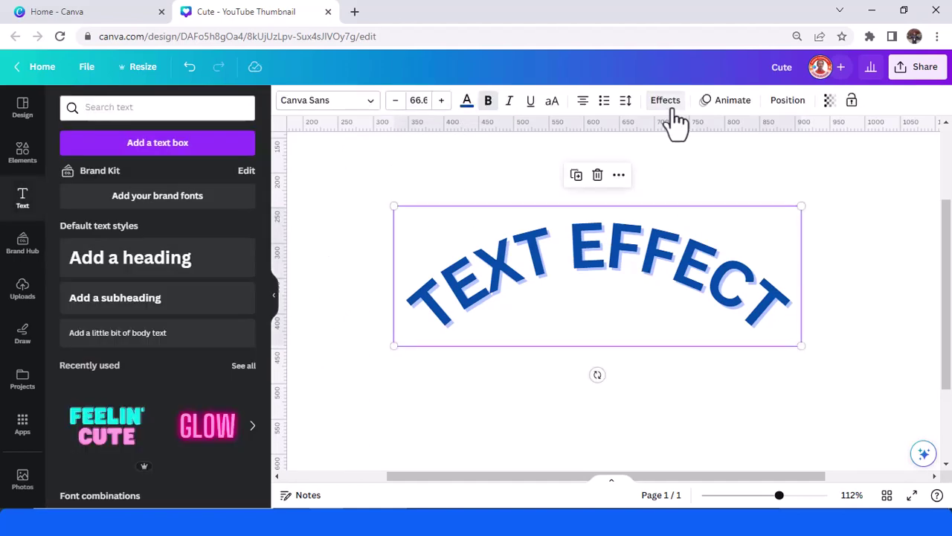
left_click(665, 102)
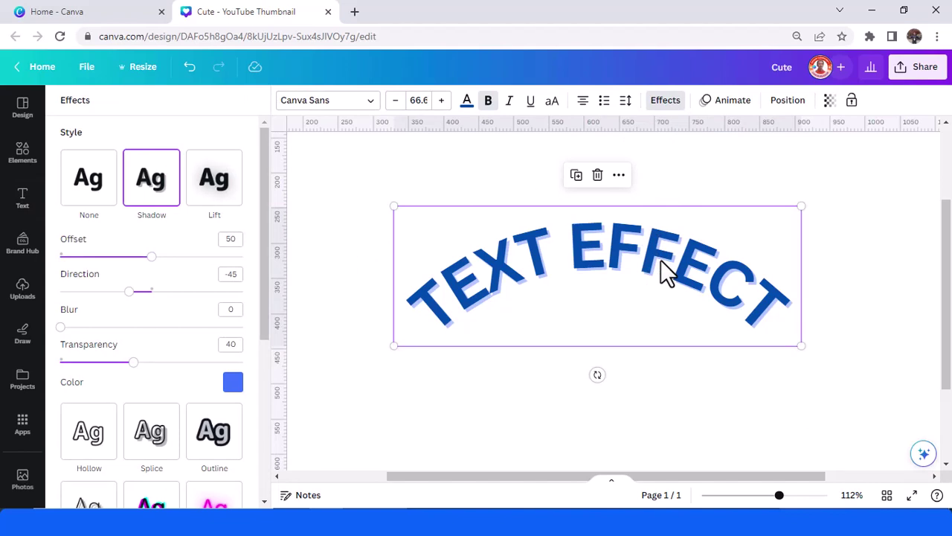
mouse_move(154, 260)
left_mouse_down()
mouse_move(235, 261)
mouse_move(137, 258)
left_mouse_up()
mouse_move(137, 291)
left_mouse_down()
mouse_move(74, 291)
mouse_move(256, 320)
mouse_move(147, 301)
left_mouse_up()
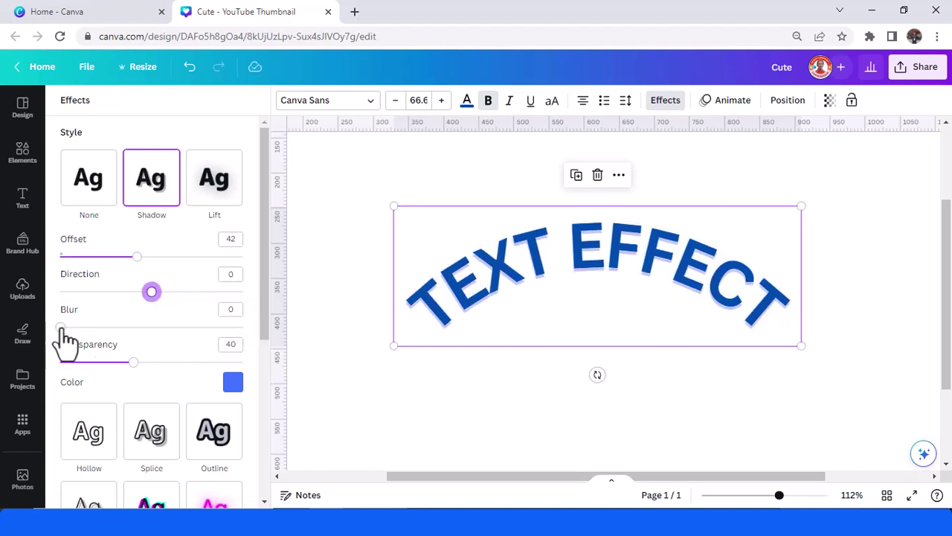
left_click_drag(63, 331, 243, 363)
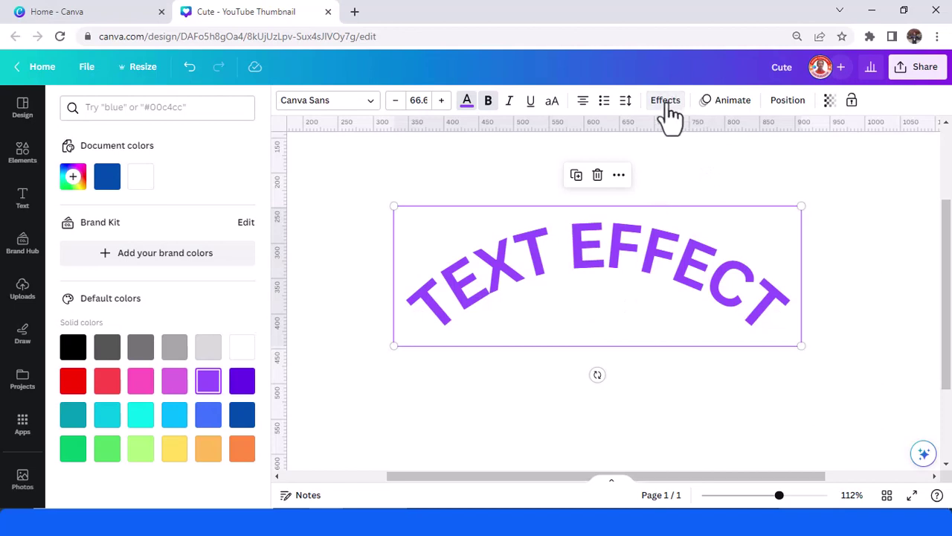
Apply the Lift effect to the purple curved text and raise its intensity
left_click(669, 106)
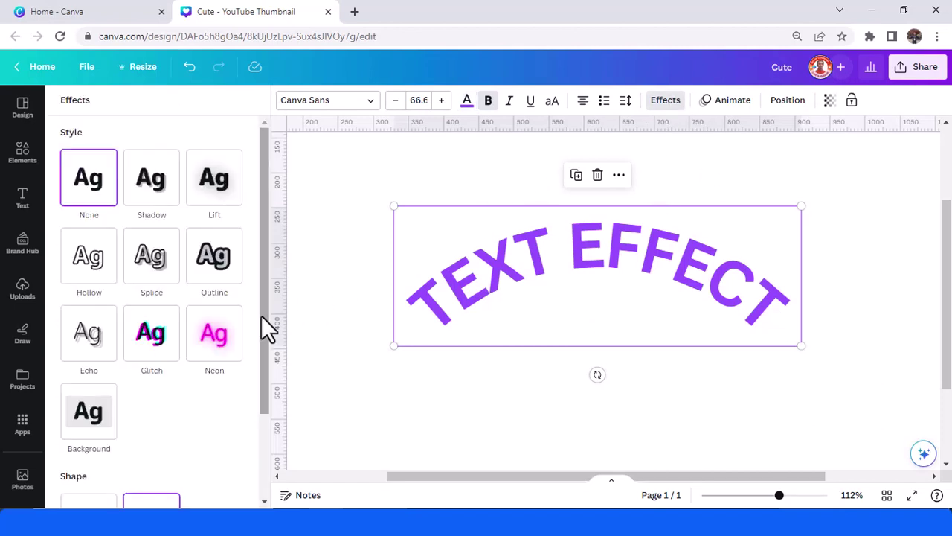
left_click(225, 195)
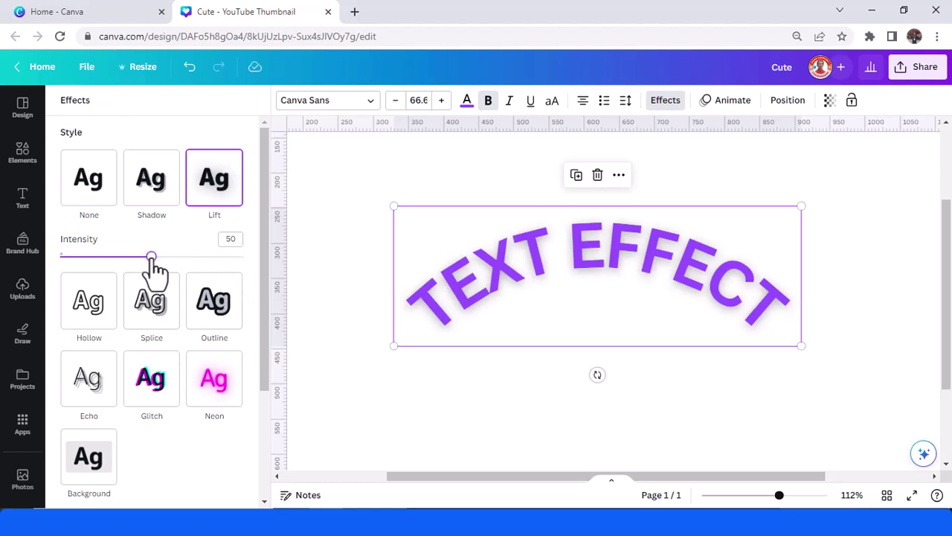
left_click_drag(154, 260, 190, 271)
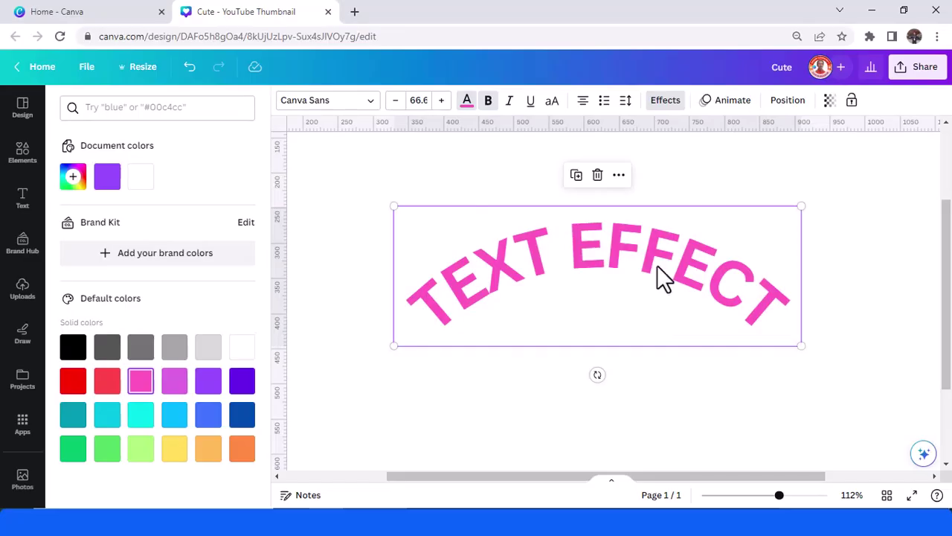
Apply the Hollow effect to the pink curved text
left_click(670, 107)
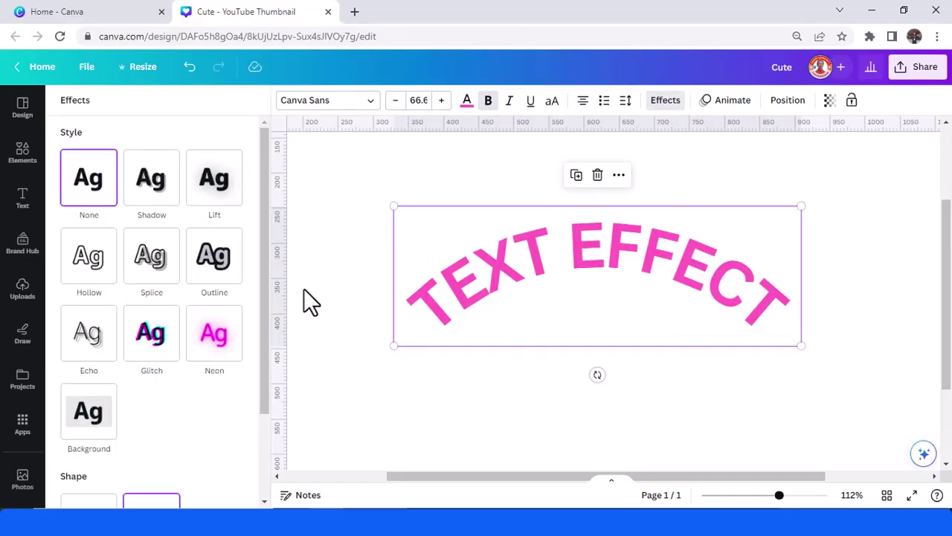
left_click(94, 276)
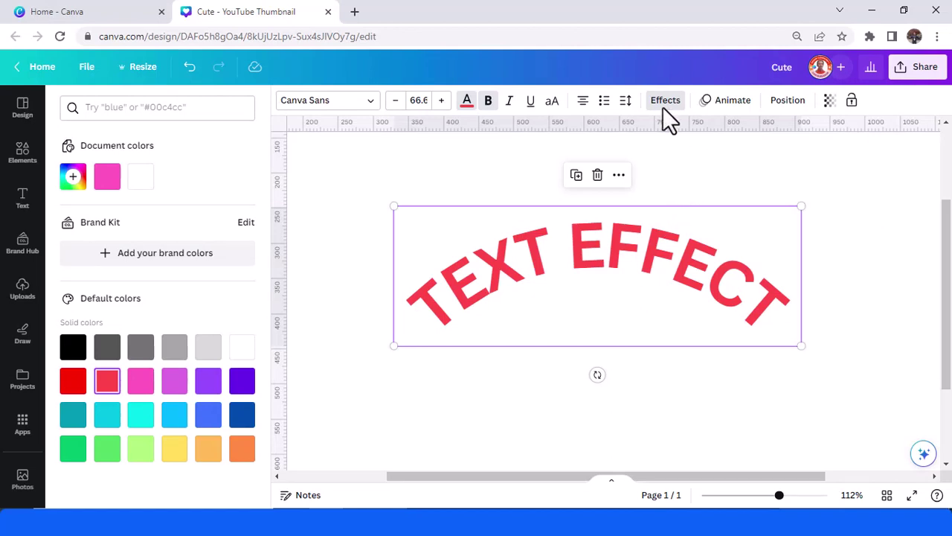
Apply the Splice effect to the curved text with thickness 18, offset 49 and direction 3
left_click(665, 102)
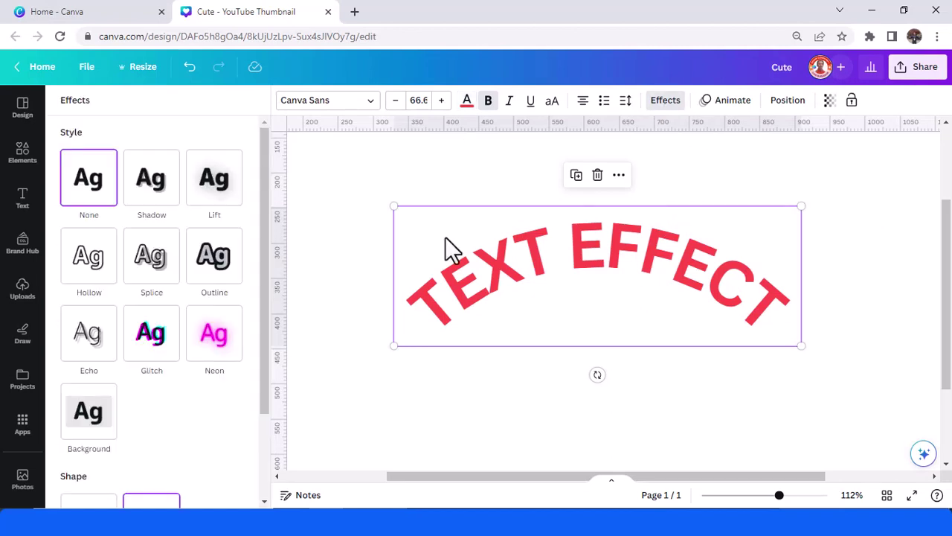
left_click(160, 273)
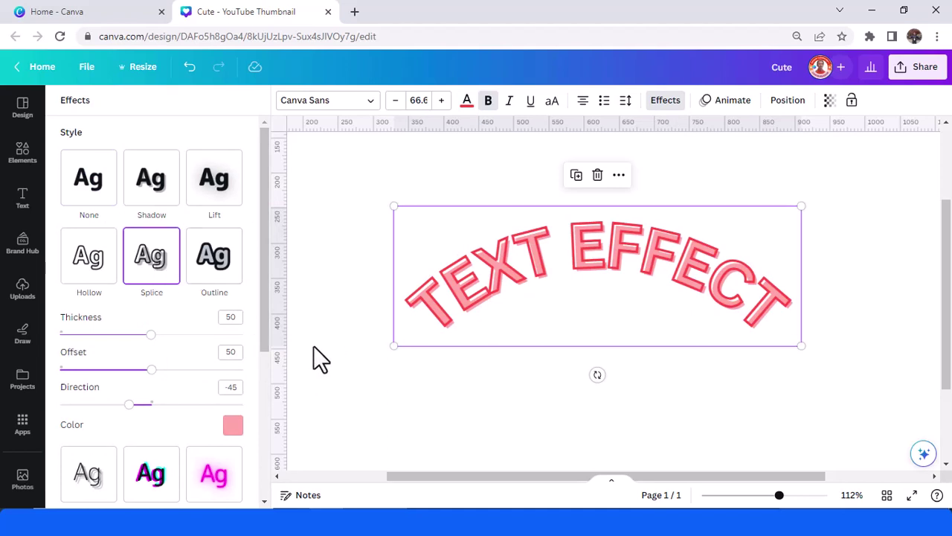
left_click_drag(151, 335, 95, 348)
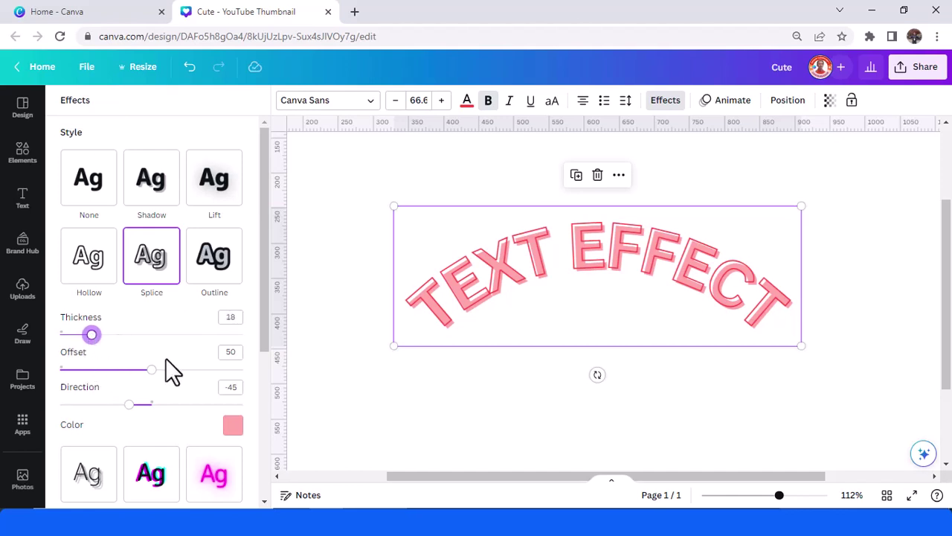
mouse_move(151, 369)
left_mouse_down()
mouse_move(237, 367)
mouse_move(254, 351)
mouse_move(152, 374)
left_mouse_up()
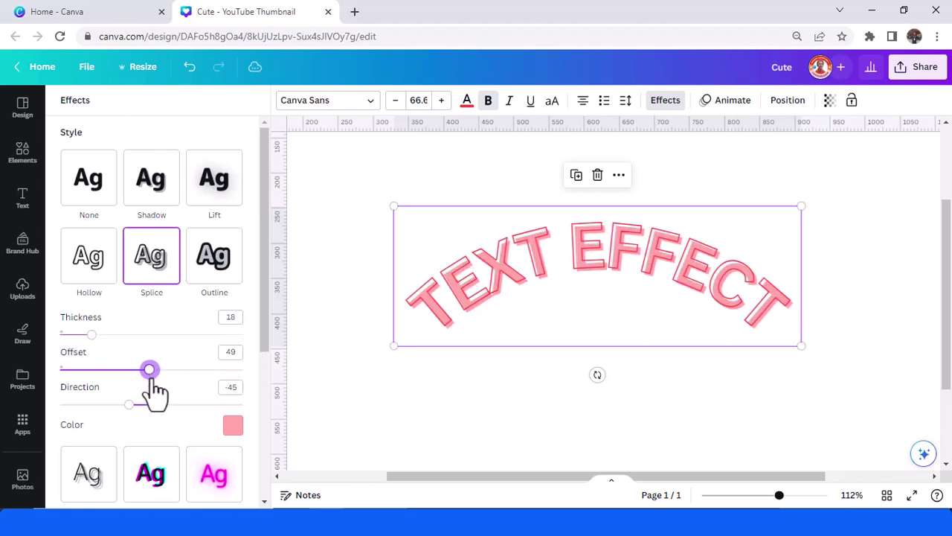
left_click_drag(131, 405, 154, 418)
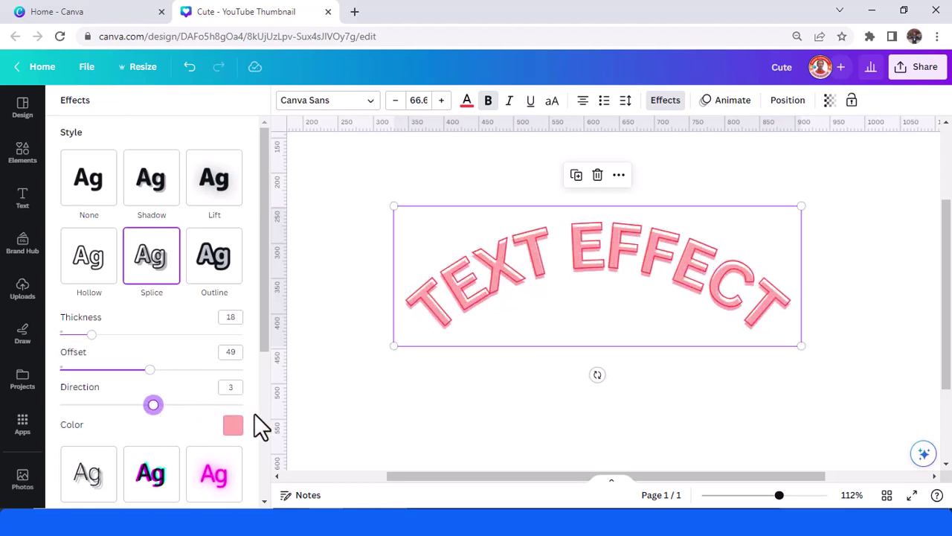
Change the Splice effect's colour to another of the default solid colours
left_click(233, 426)
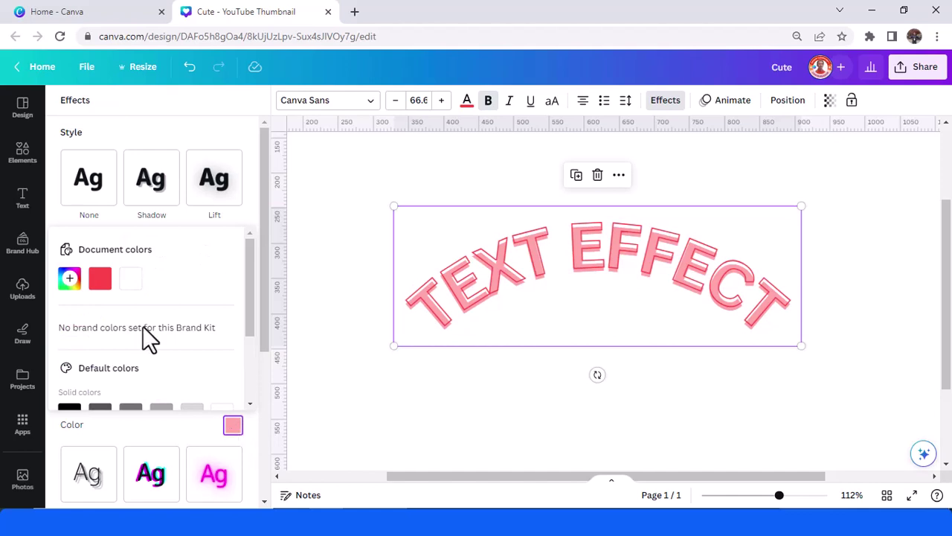
scroll(143, 327, "down", 3)
left_click(193, 299)
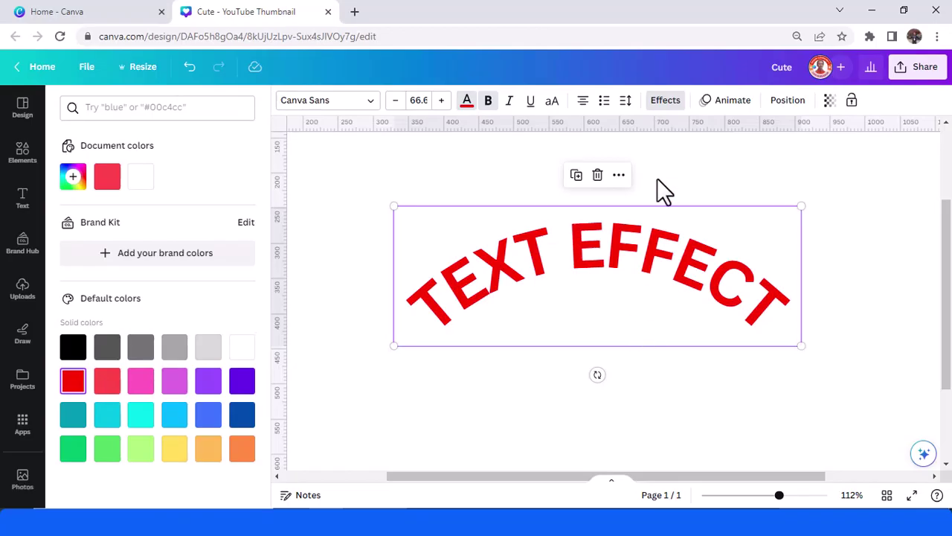
Apply the Outline effect to the red curved text with a thickness of 109
left_click(668, 102)
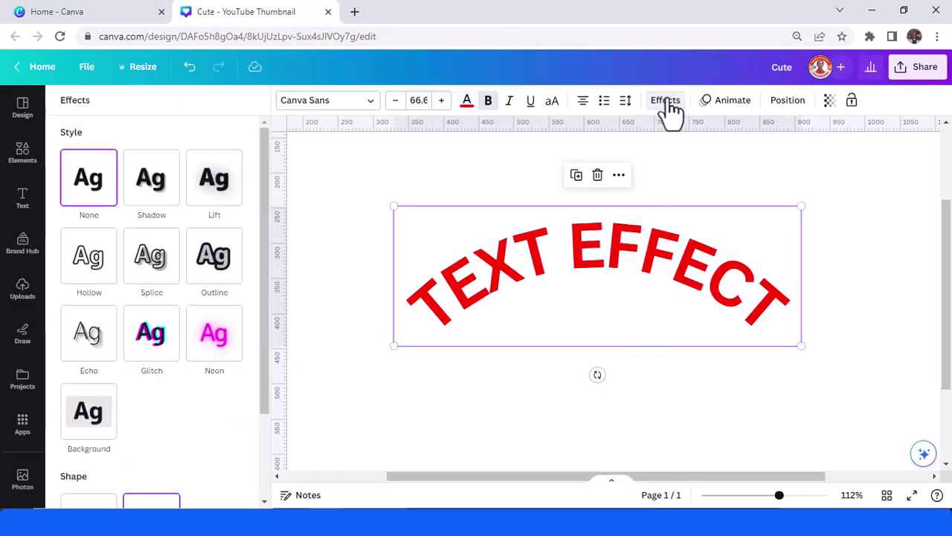
left_click(215, 279)
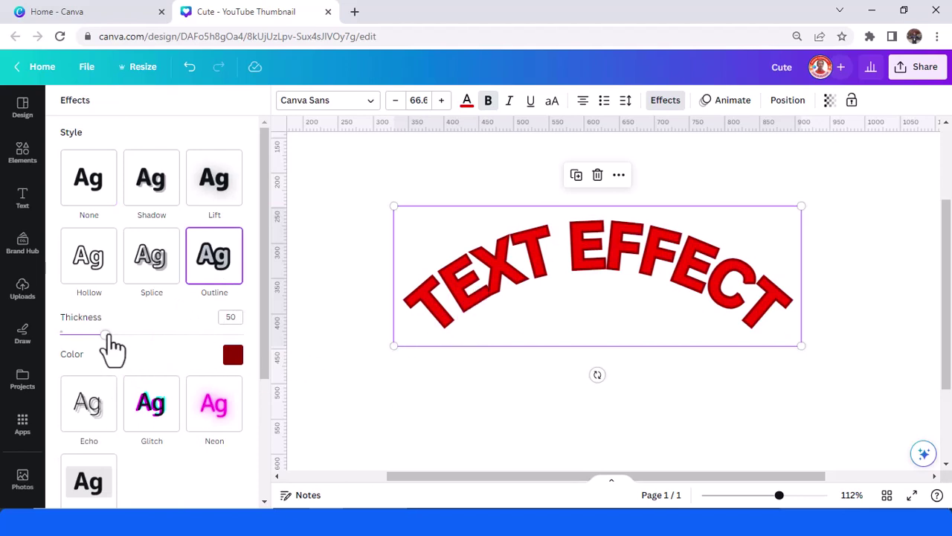
left_click_drag(107, 336, 166, 363)
Flatten the outlined text by setting its curve to -1, and move it up on the page
scroll(159, 369, "down", 3)
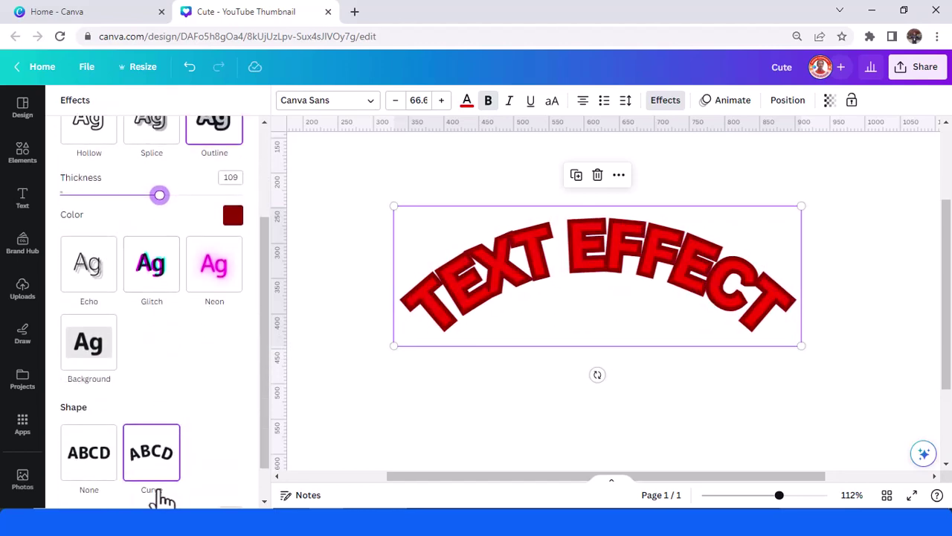
left_click(142, 452)
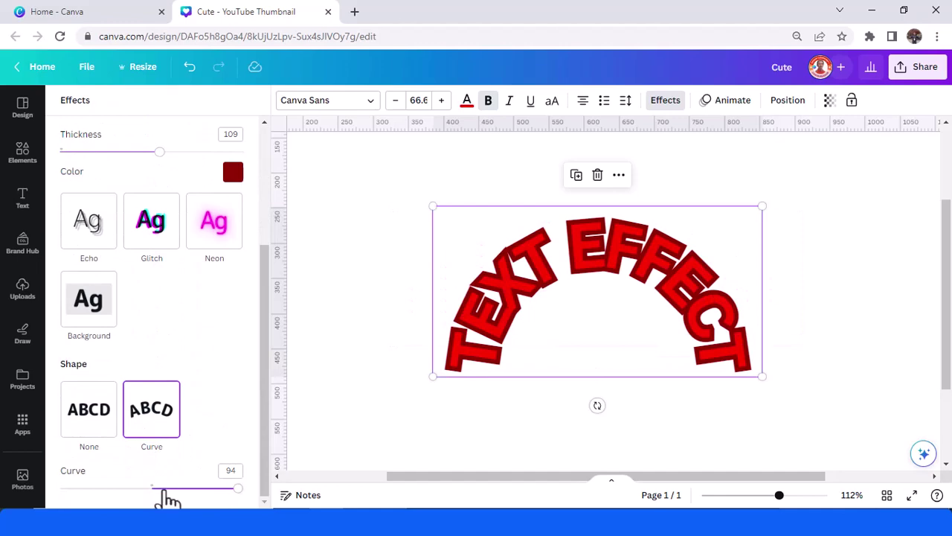
left_click(151, 489)
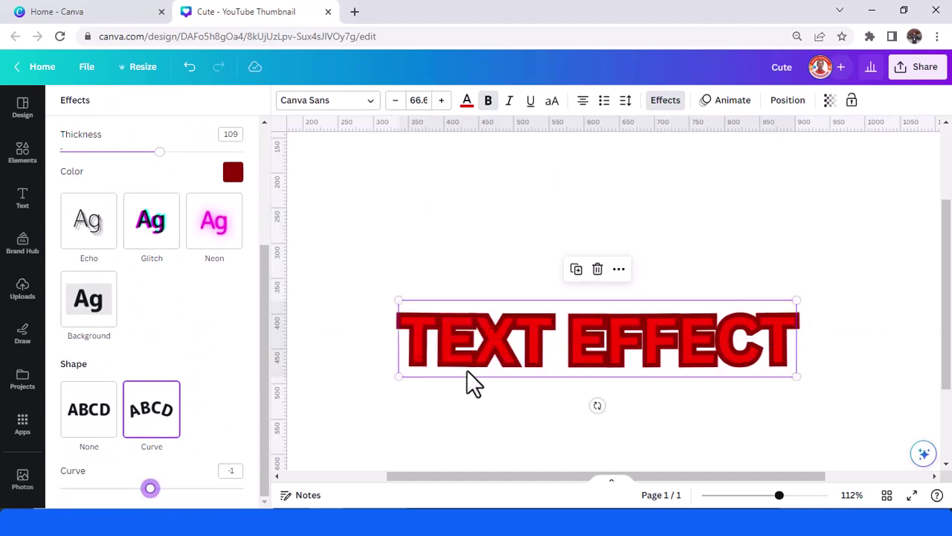
scroll(481, 375, "up", 2)
left_click_drag(613, 436, 611, 343)
scroll(181, 300, "up", 3)
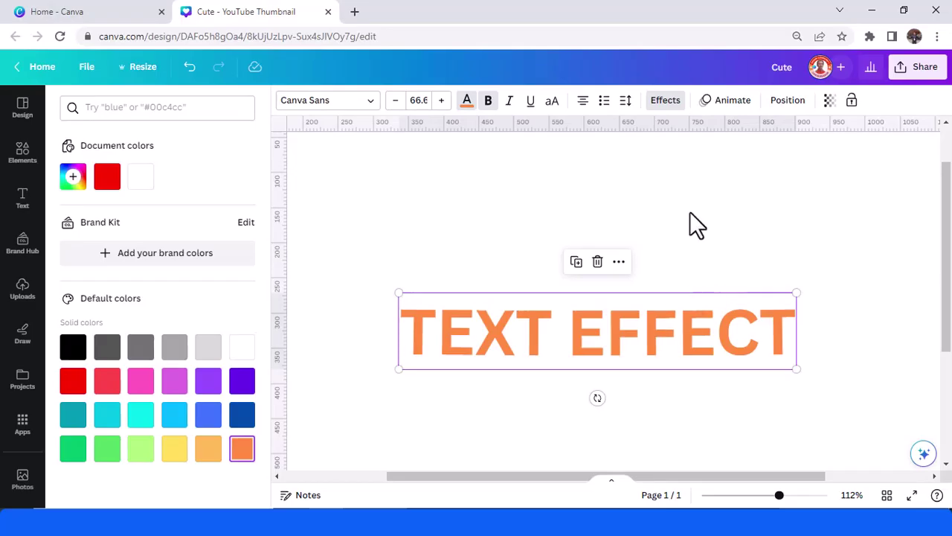
Apply the Echo effect to the orange text with an adjusted offset, and enlarge the text to font size 85.8
left_click(662, 101)
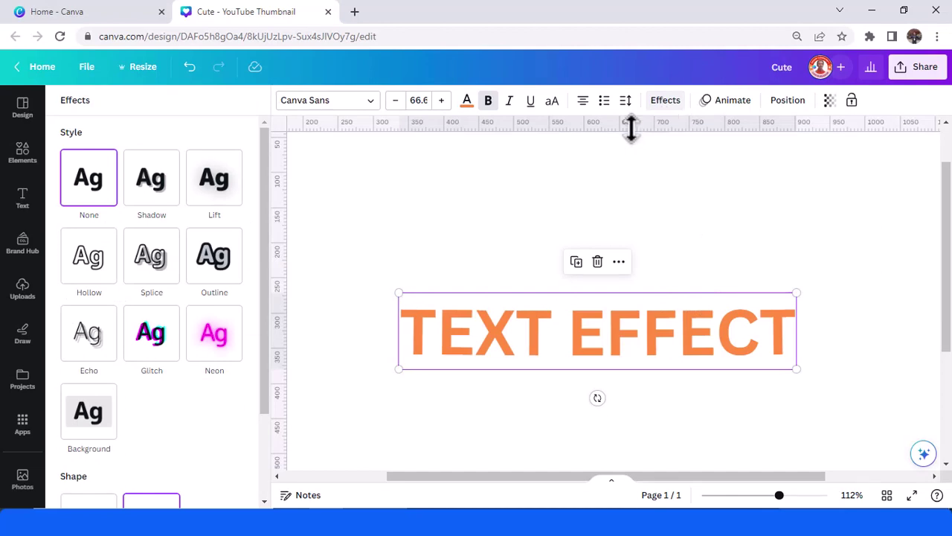
left_click(94, 348)
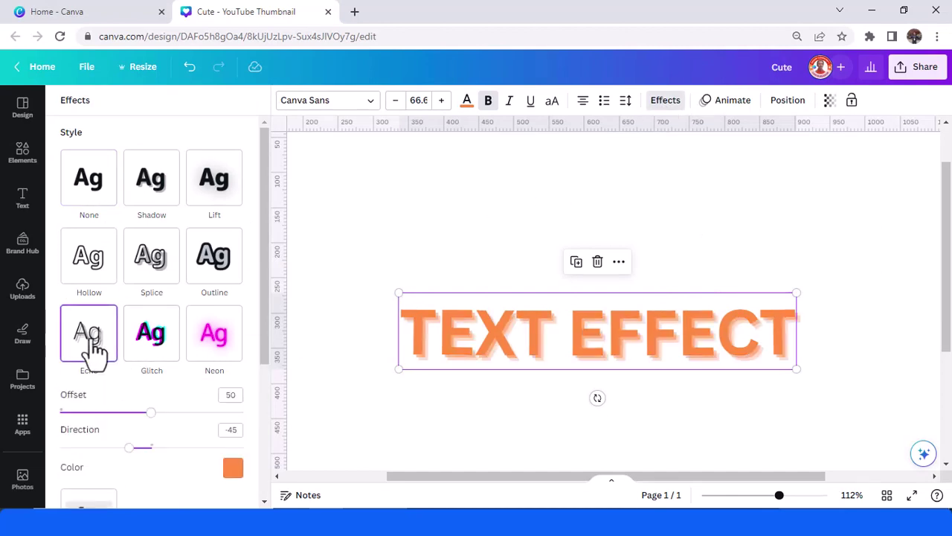
left_click_drag(392, 285, 321, 236)
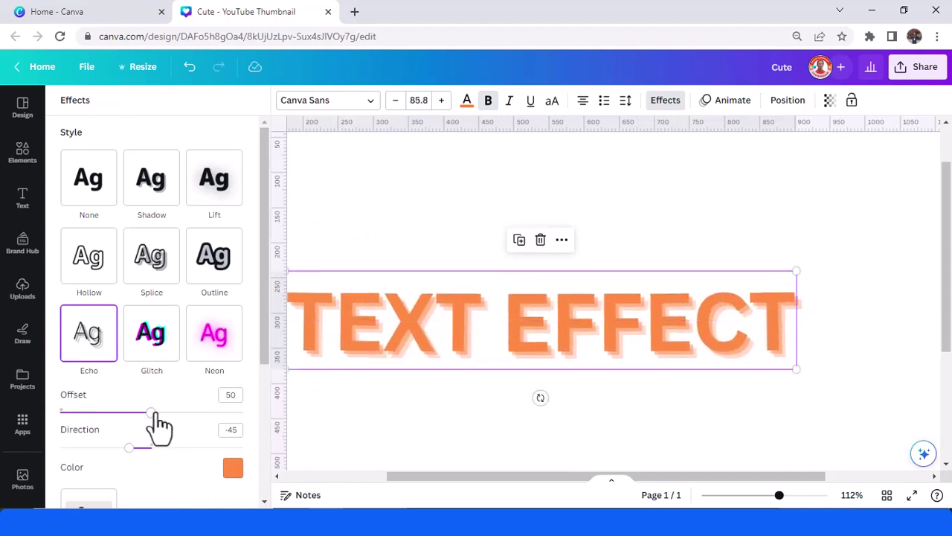
left_click_drag(152, 412, 136, 484)
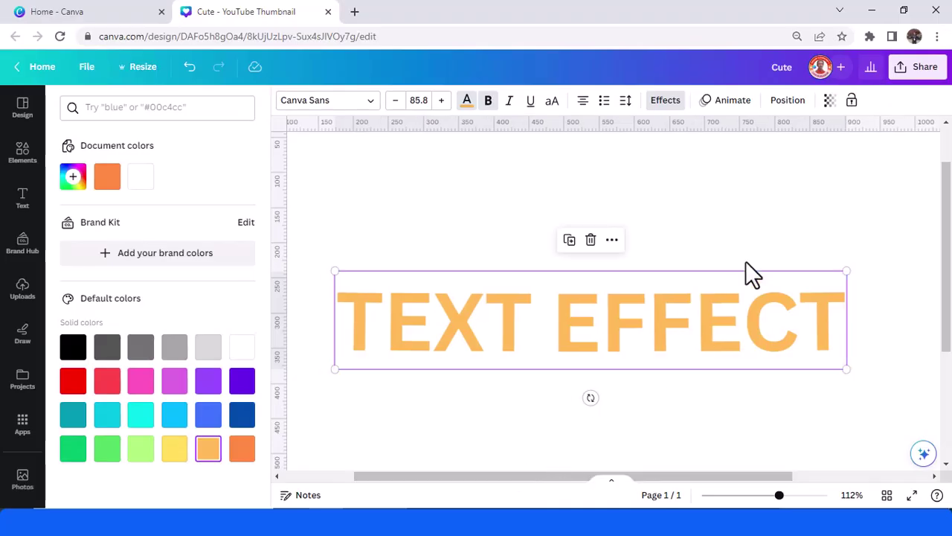
Apply the Glitch effect to the orange text with the cyan and red colour pair, offset 91 and direction 10
left_click(659, 104)
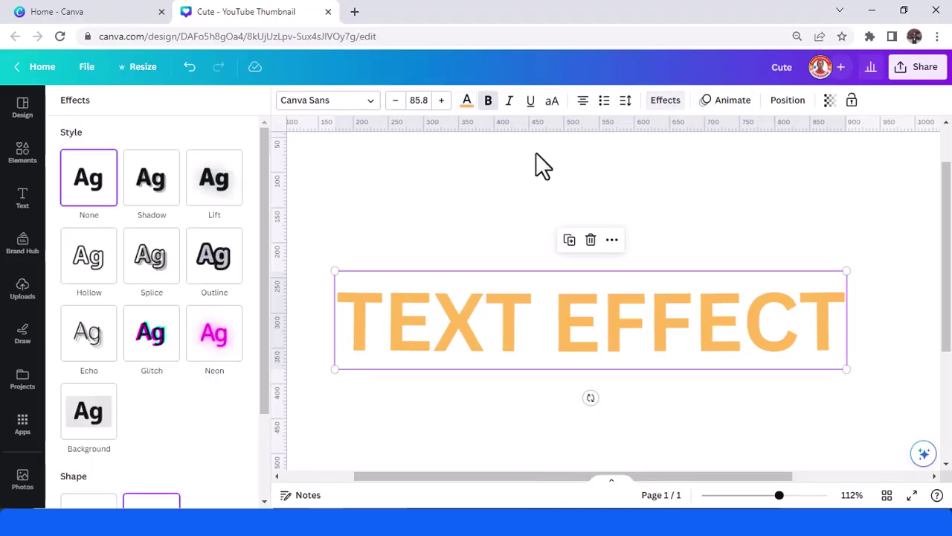
left_click(158, 361)
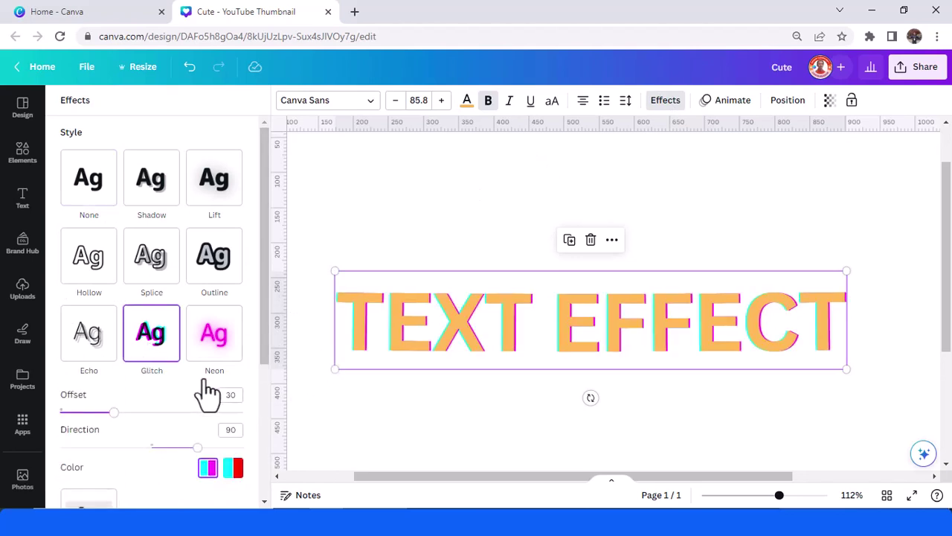
left_click(234, 470)
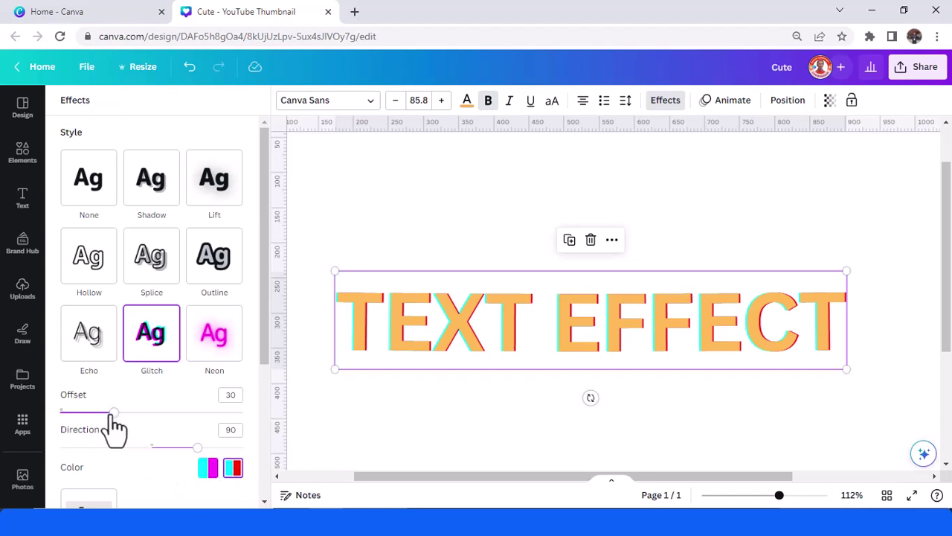
left_click_drag(114, 413, 226, 414)
left_click_drag(198, 447, 156, 450)
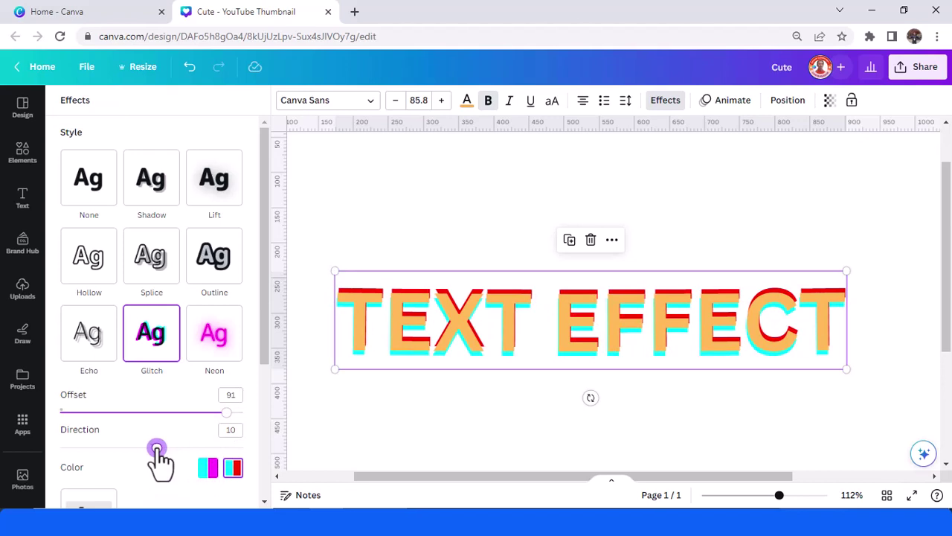
Recolour the glitched text through the default greys, ending on dark grey
left_click(468, 101)
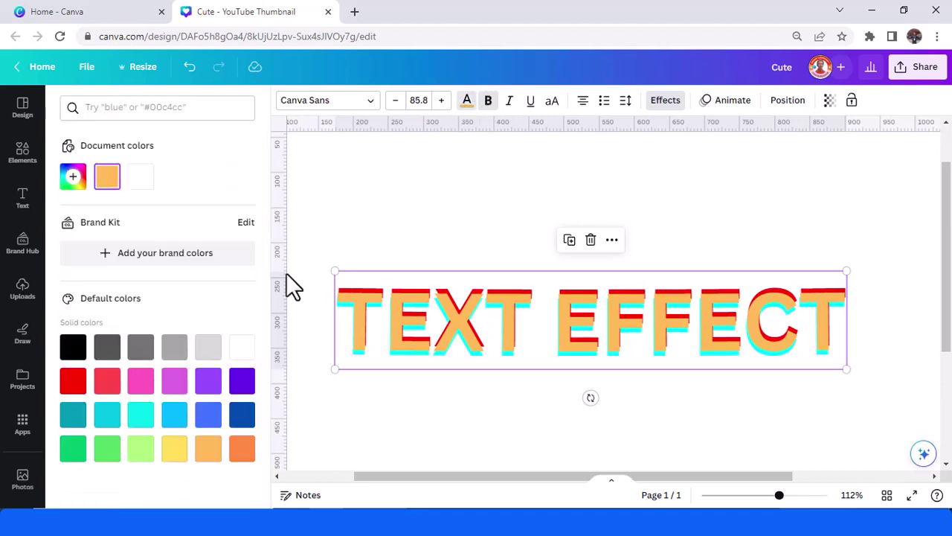
left_click(173, 348)
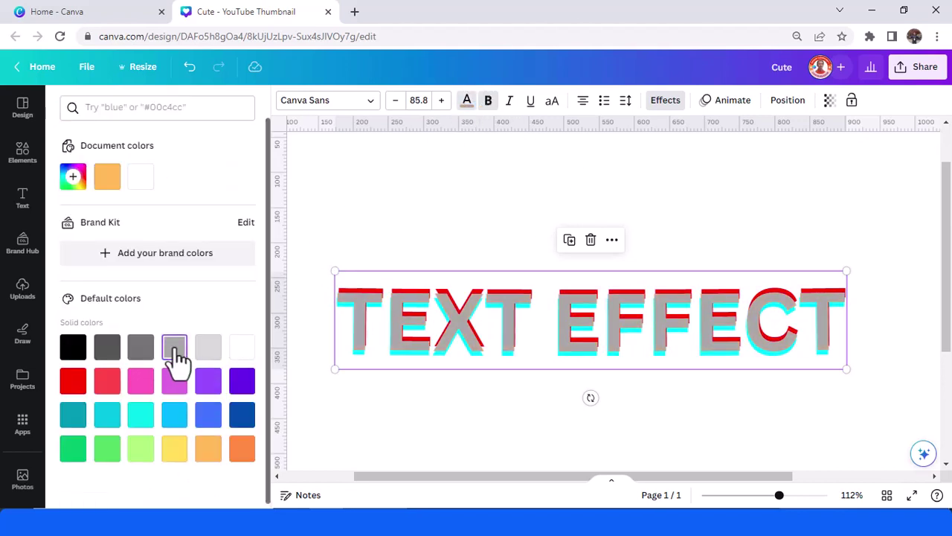
left_click(141, 354)
left_click(113, 355)
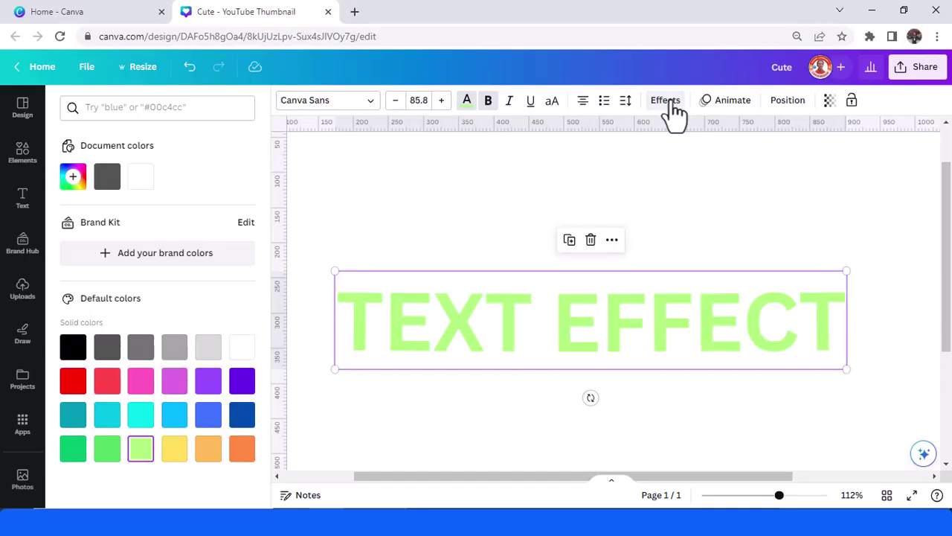
Apply the Neon effect to the light green text with an intensity of 100
left_click(666, 100)
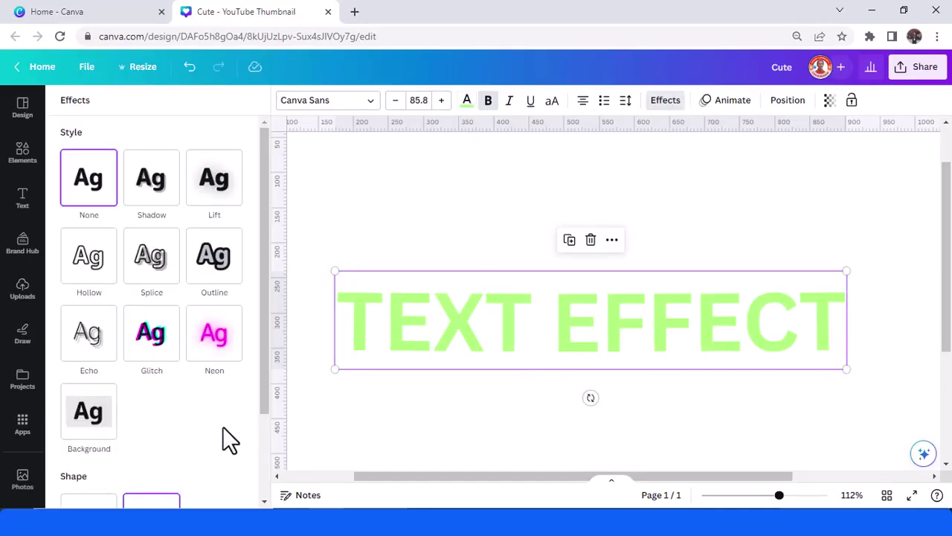
left_click(221, 349)
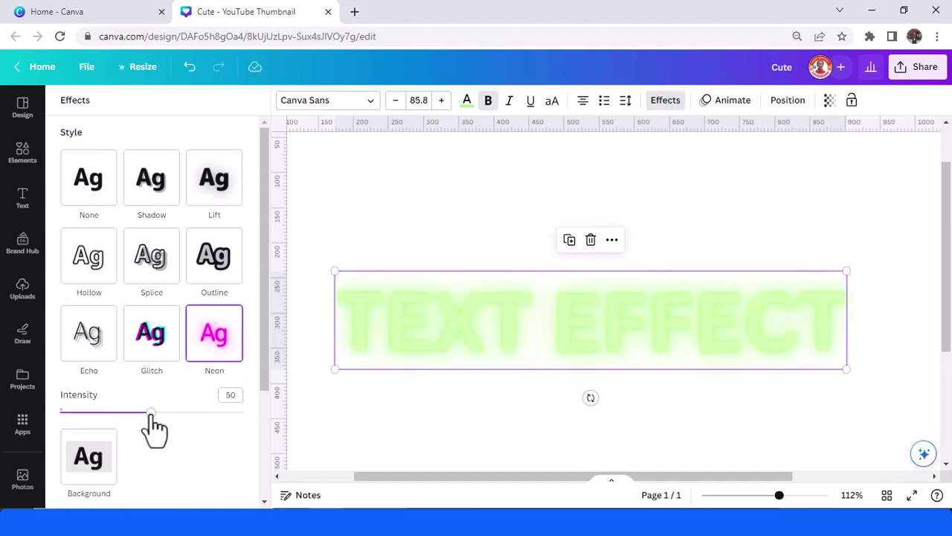
left_click_drag(151, 417, 250, 416)
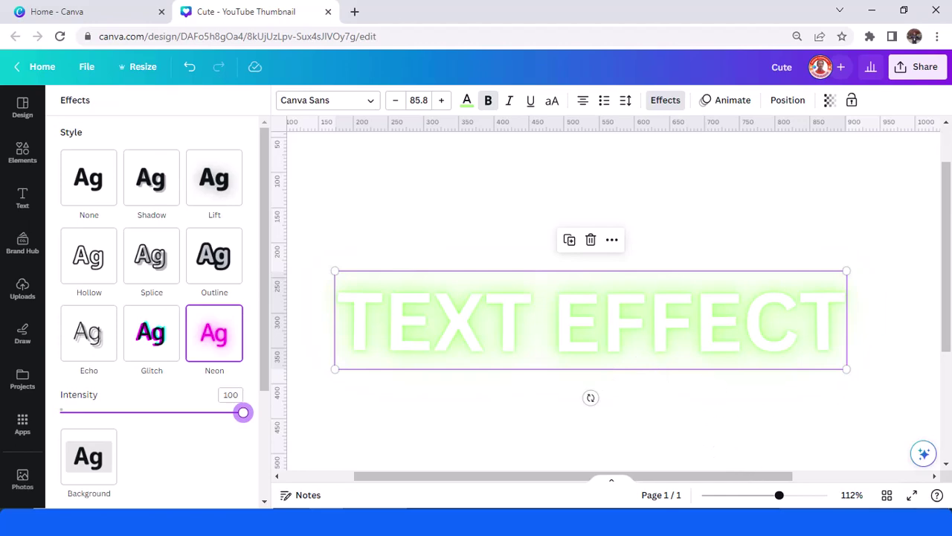
Apply the Background effect to the green text with a roundness of 45
left_click_drag(782, 500, 801, 503)
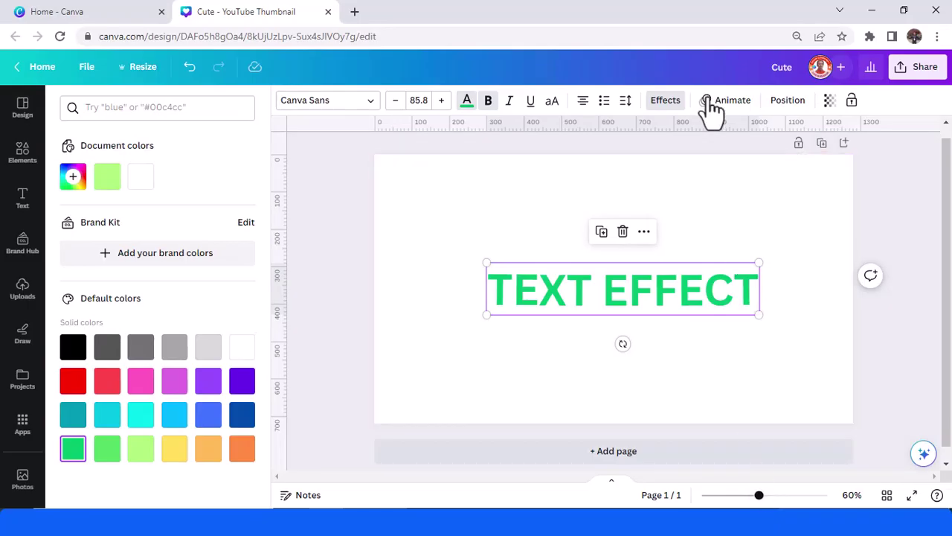
left_click(664, 108)
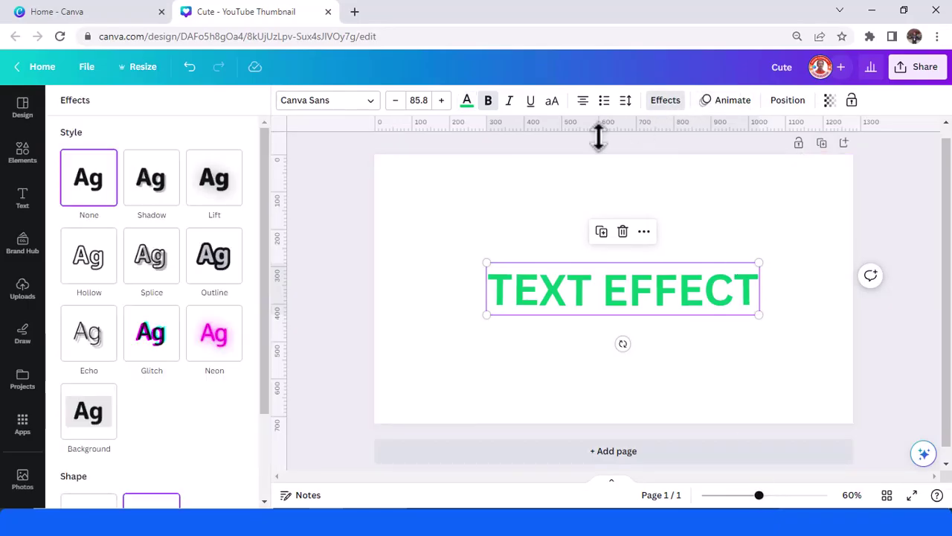
left_click(95, 428)
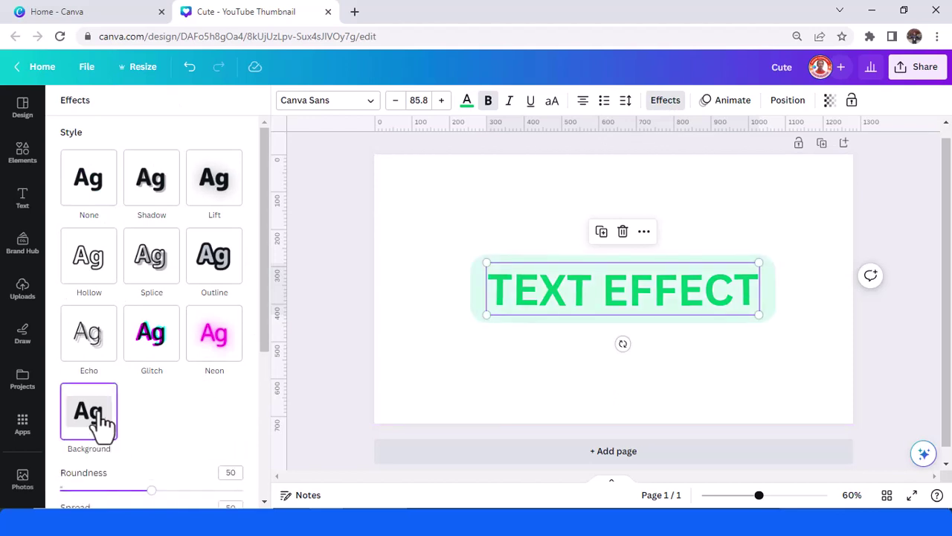
scroll(97, 420, "down", 3)
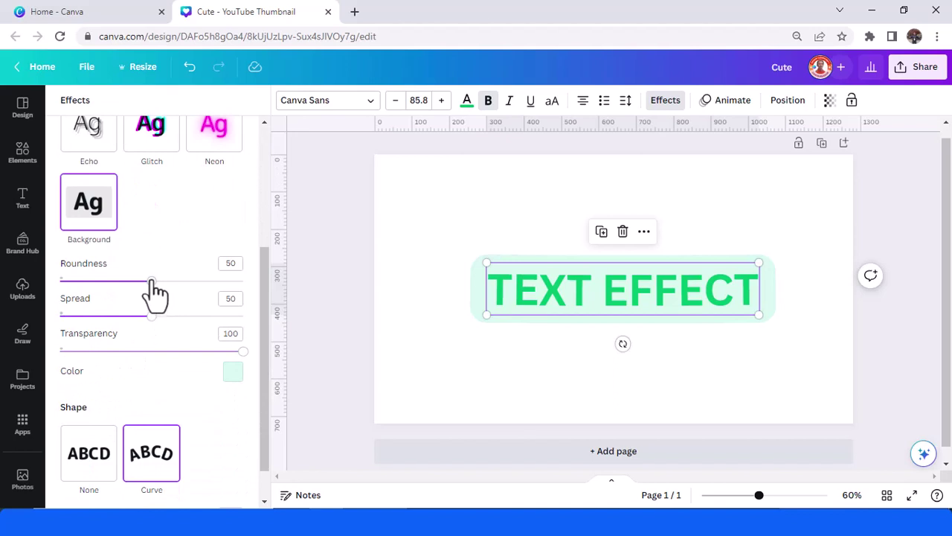
mouse_move(151, 283)
left_mouse_down()
mouse_move(195, 284)
mouse_move(142, 286)
left_mouse_up()
Change the colour of the text on the background shape to yellow
left_click(233, 374)
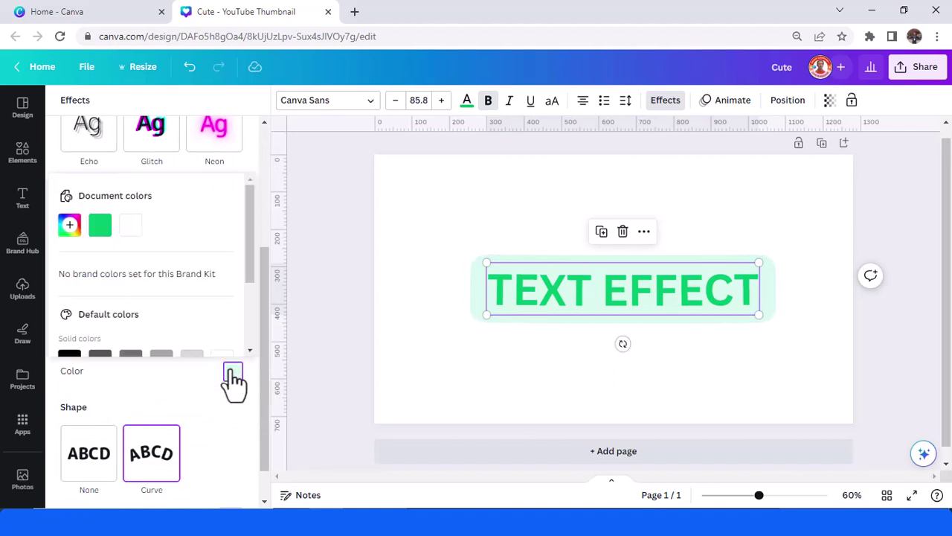
scroll(132, 273, "down", 3)
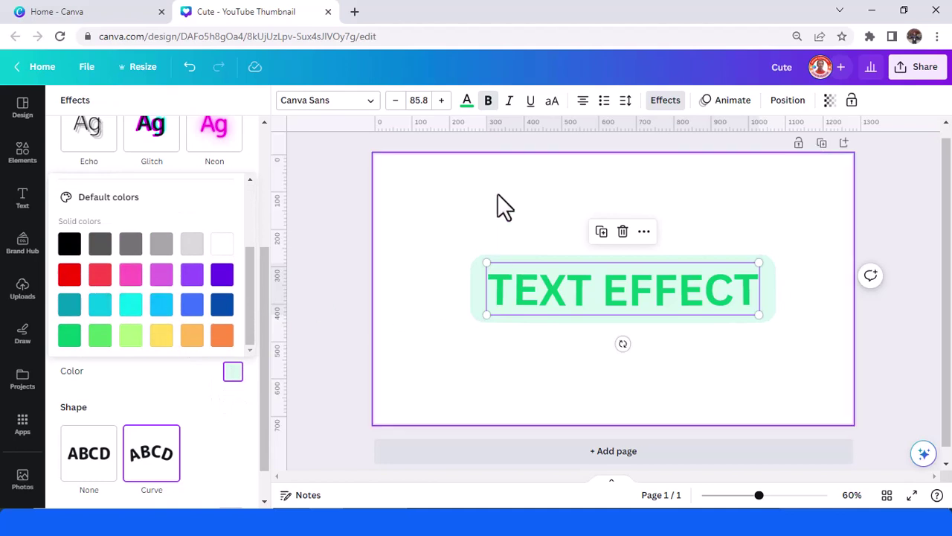
left_click(465, 105)
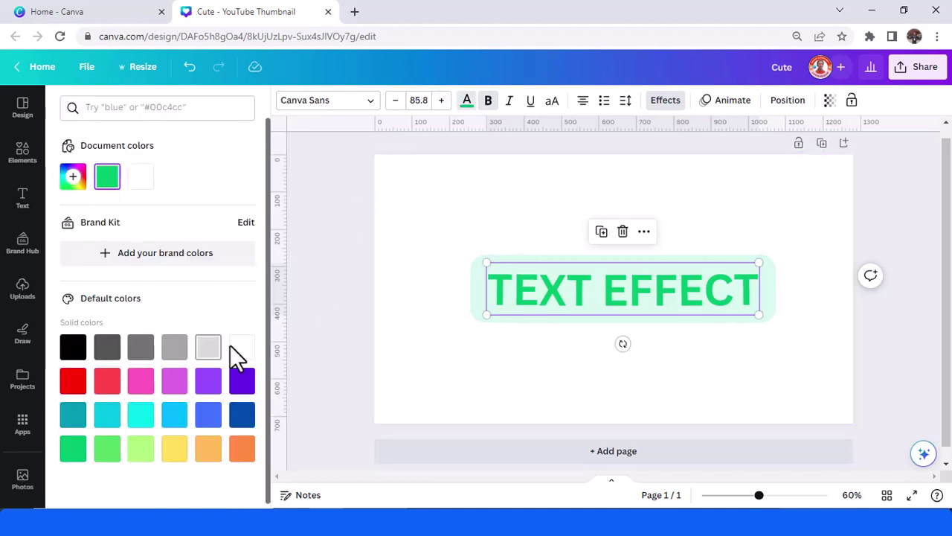
left_click(178, 448)
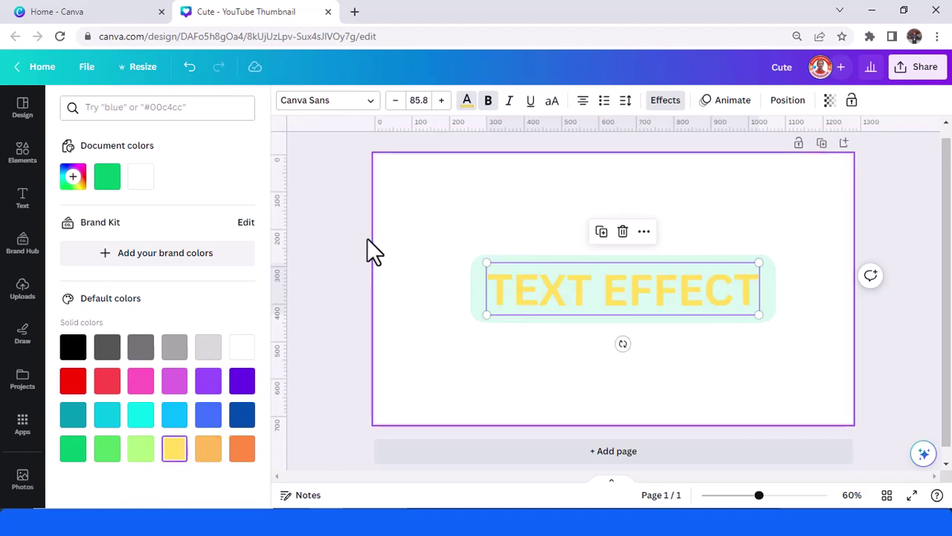
Change the Background effect's colour to the default solid orange
left_click(665, 100)
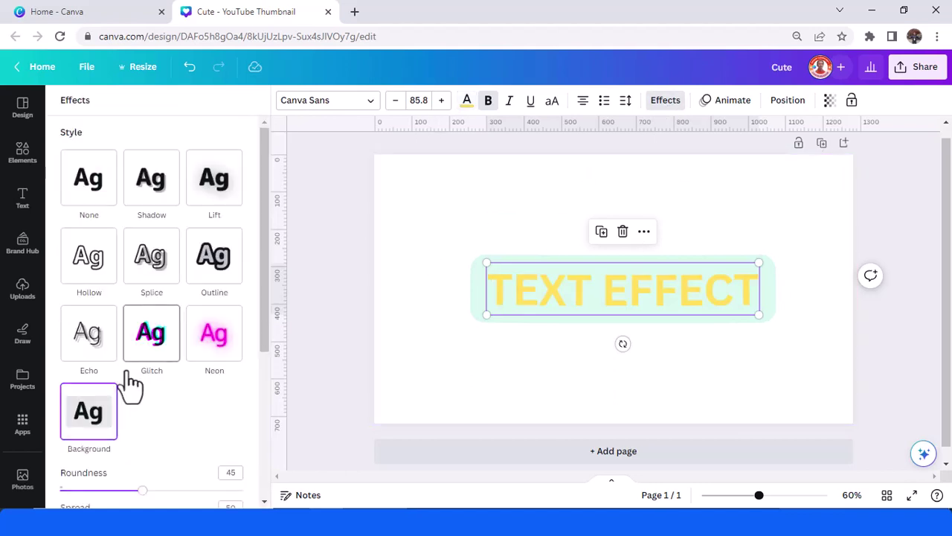
scroll(112, 379, "down", 1)
scroll(100, 361, "down", 1)
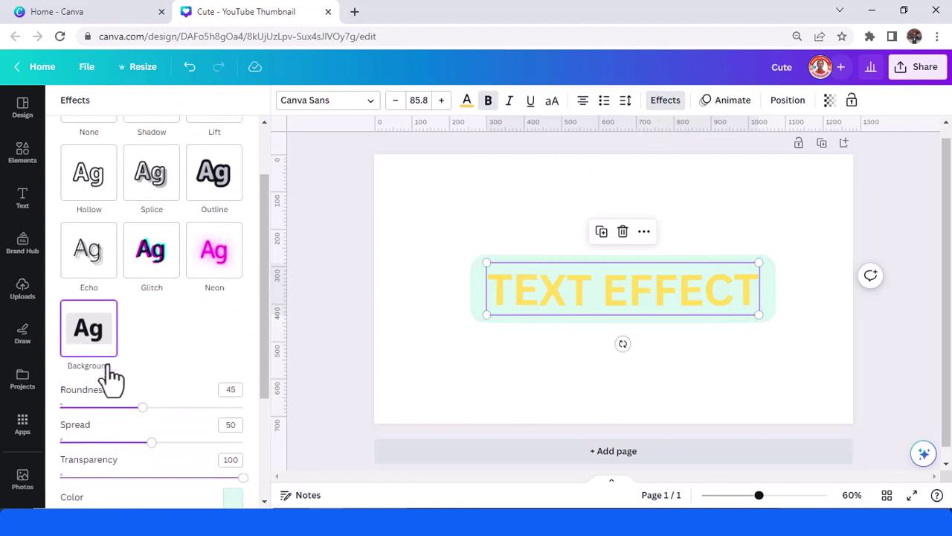
left_click(233, 443)
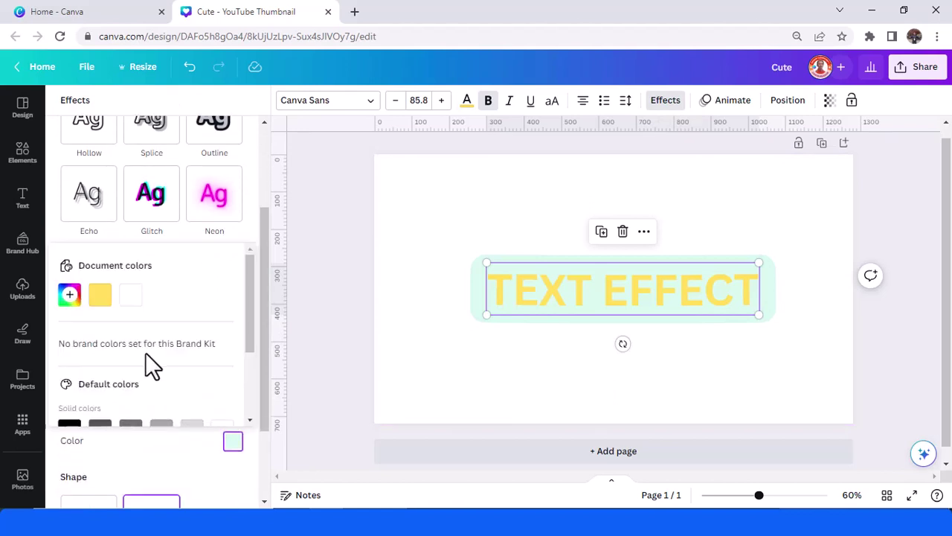
scroll(145, 352, "down", 2)
left_click(221, 406)
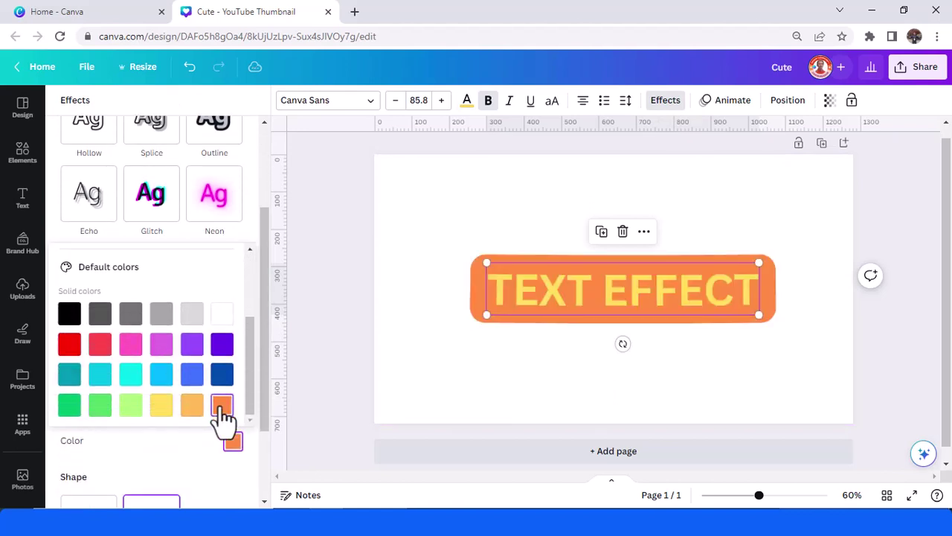
left_click(186, 439)
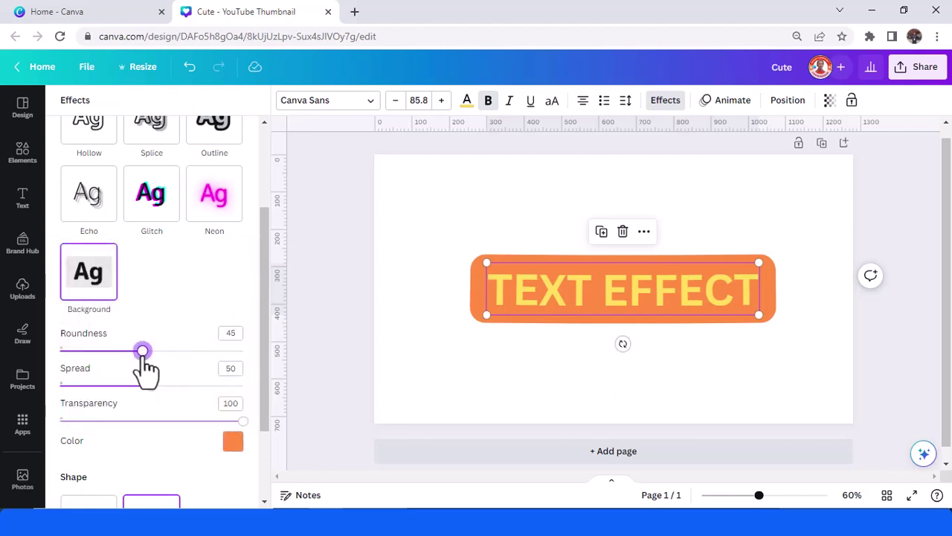
Adjust the orange background to roundness 48 and spread 47, and lower its transparency value
left_click_drag(142, 351, 248, 366)
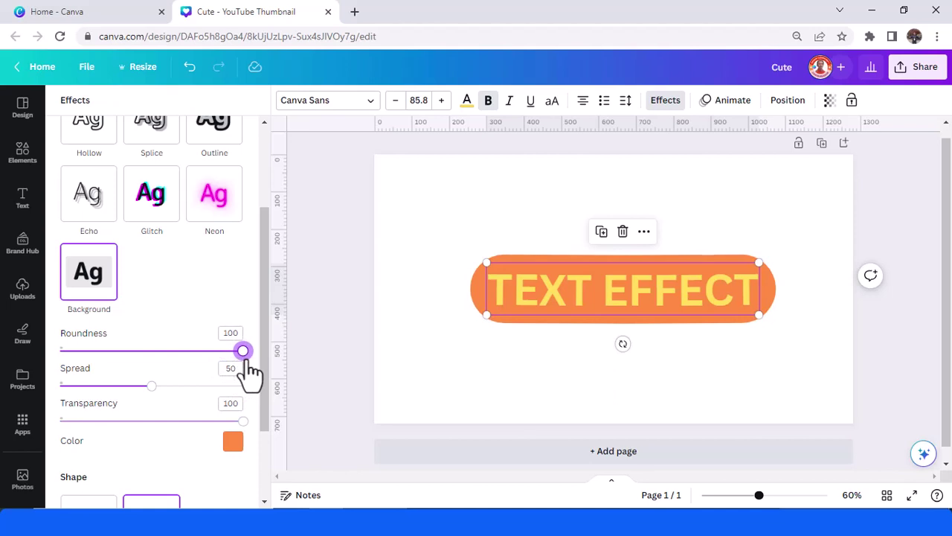
left_click_drag(250, 372, 148, 402)
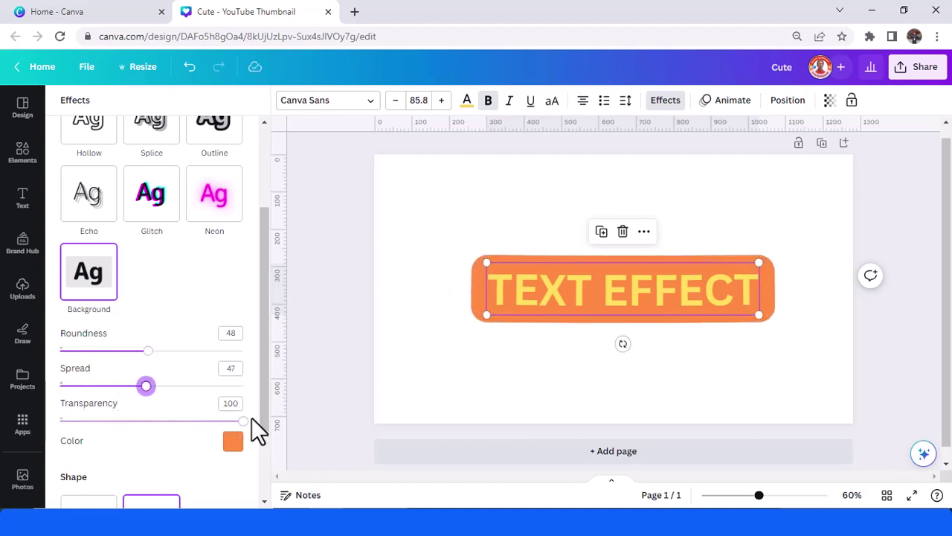
left_click_drag(241, 421, 221, 422)
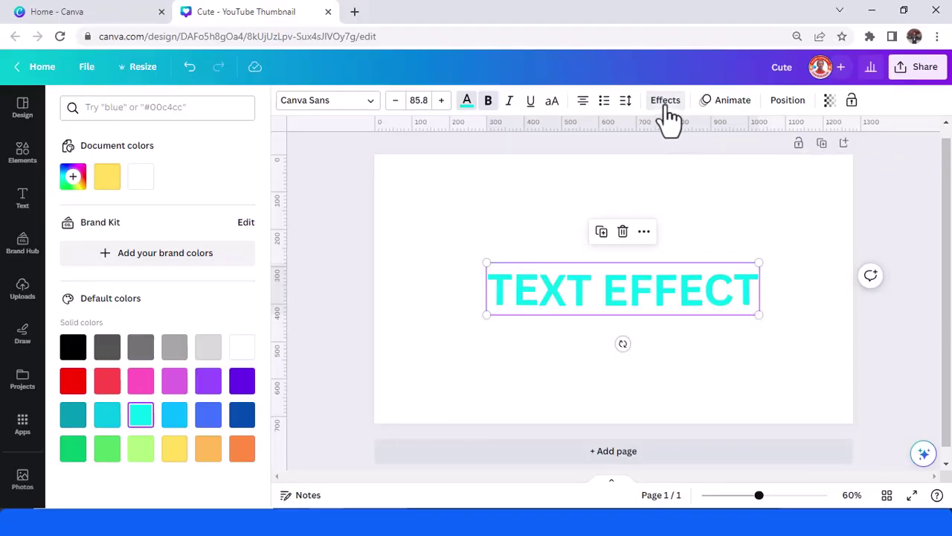
Apply a dark blue Background effect with roundness 0 to the turquoise text
left_click(667, 104)
scroll(230, 372, "down", 3)
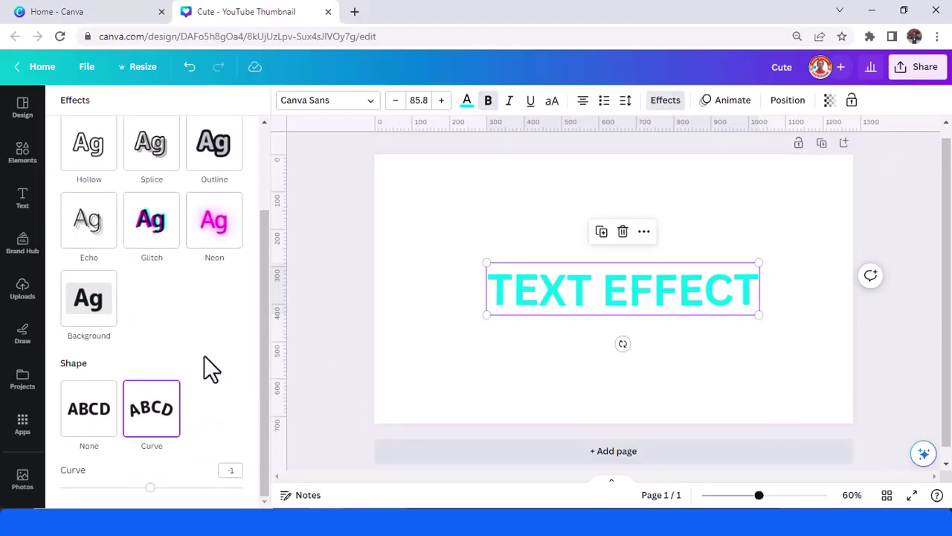
left_click(88, 309)
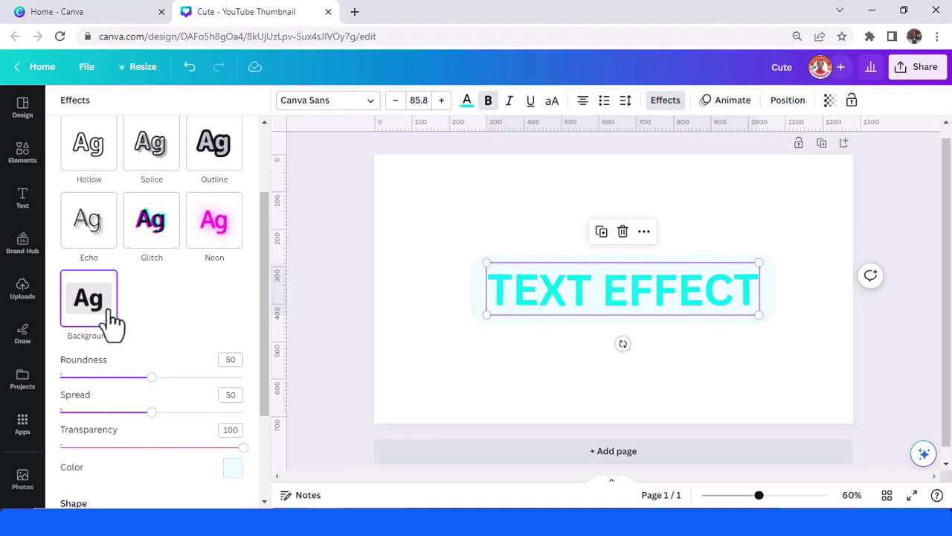
scroll(112, 323, "down", 2)
left_click(233, 328)
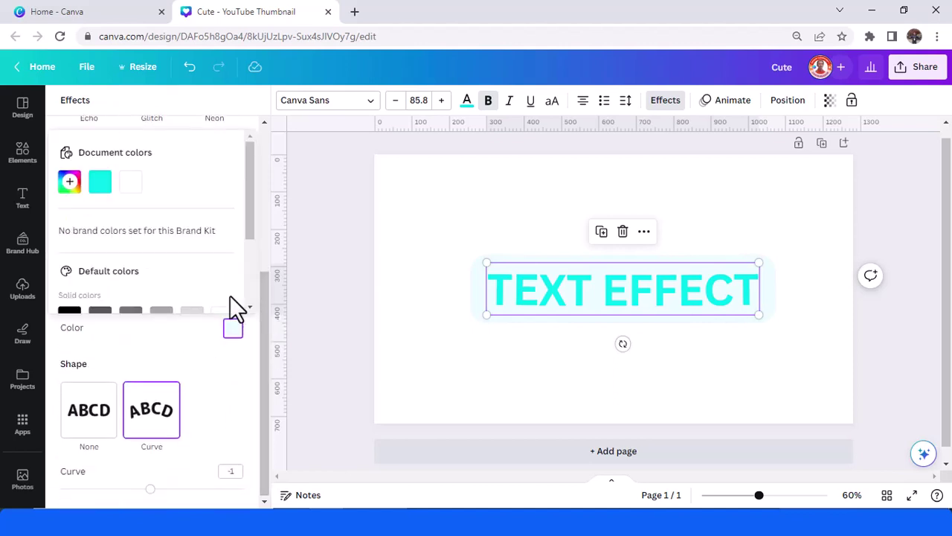
scroll(230, 295, "down", 1)
left_click(223, 266)
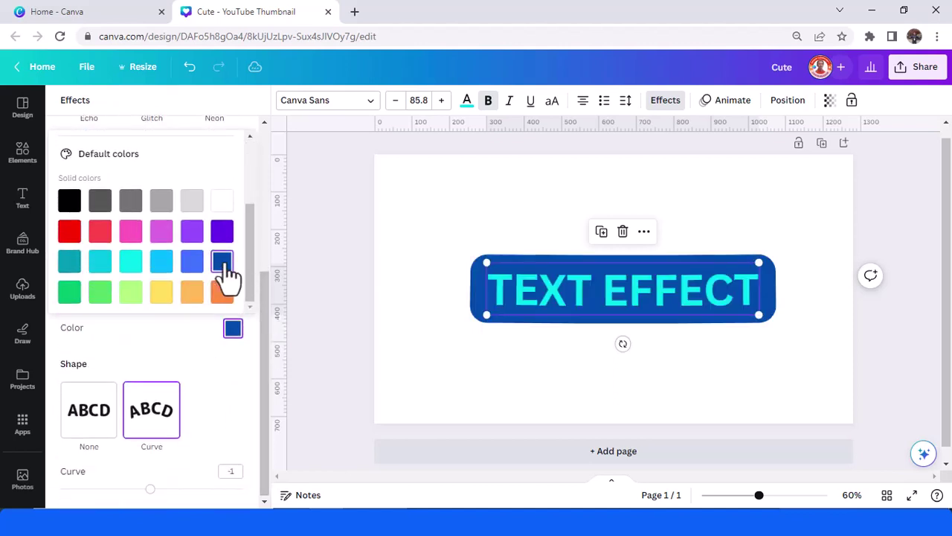
scroll(199, 332, "up", 2)
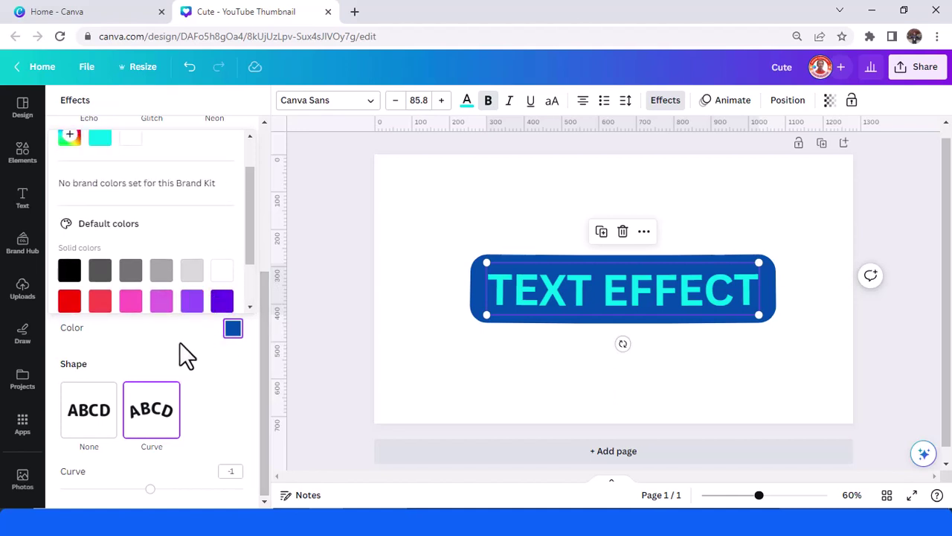
left_click(179, 341)
left_click_drag(151, 239, 45, 251)
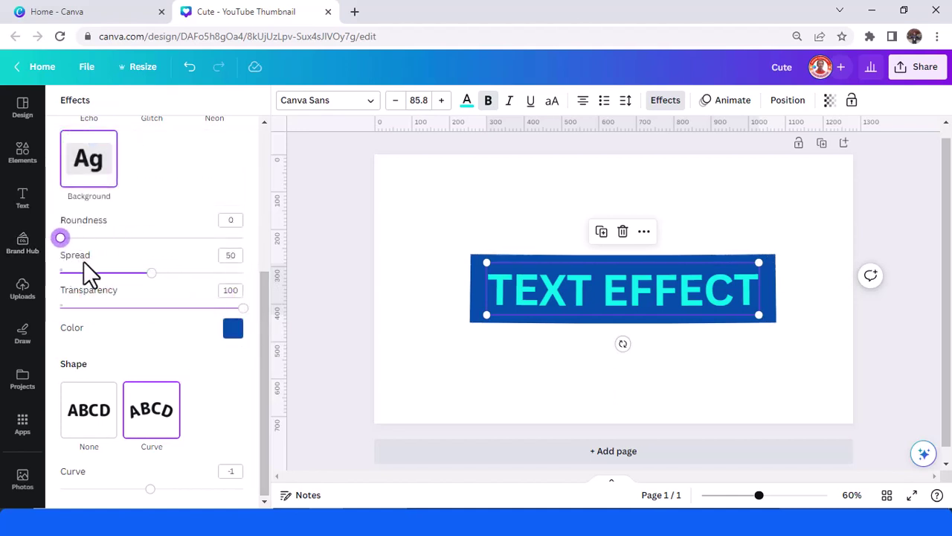
Set the curve of the text with the blue background to 75 and move it up and left on the page
left_click(160, 431)
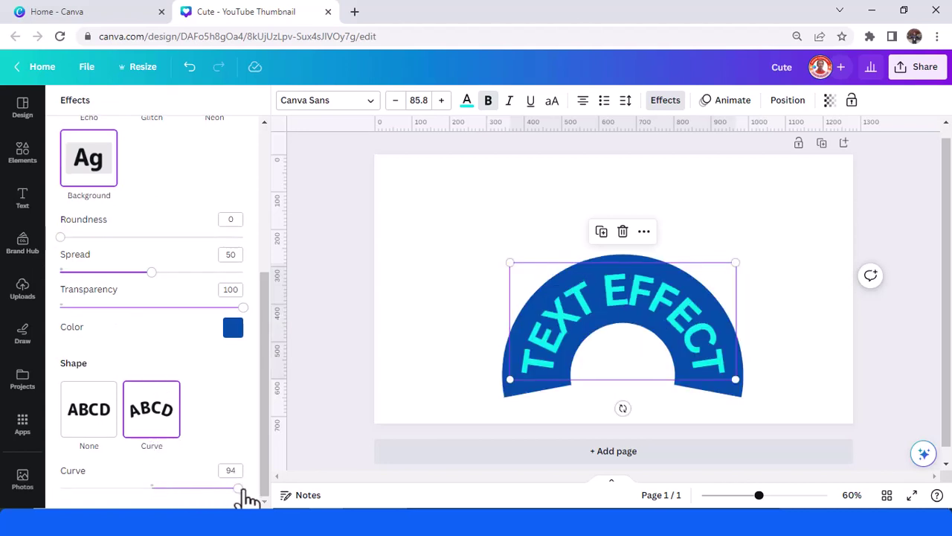
mouse_move(239, 489)
left_mouse_down()
mouse_move(199, 489)
mouse_move(221, 489)
left_mouse_up()
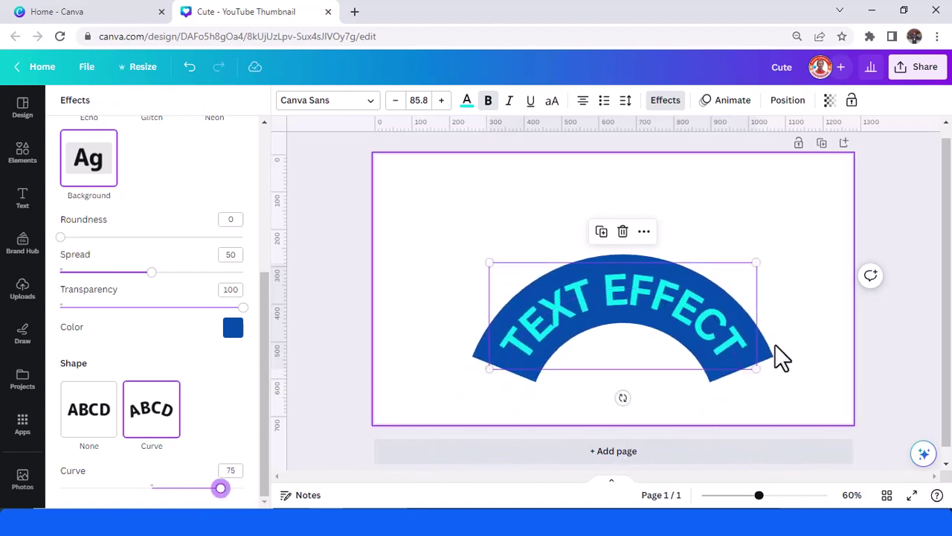
left_click_drag(716, 339, 628, 282)
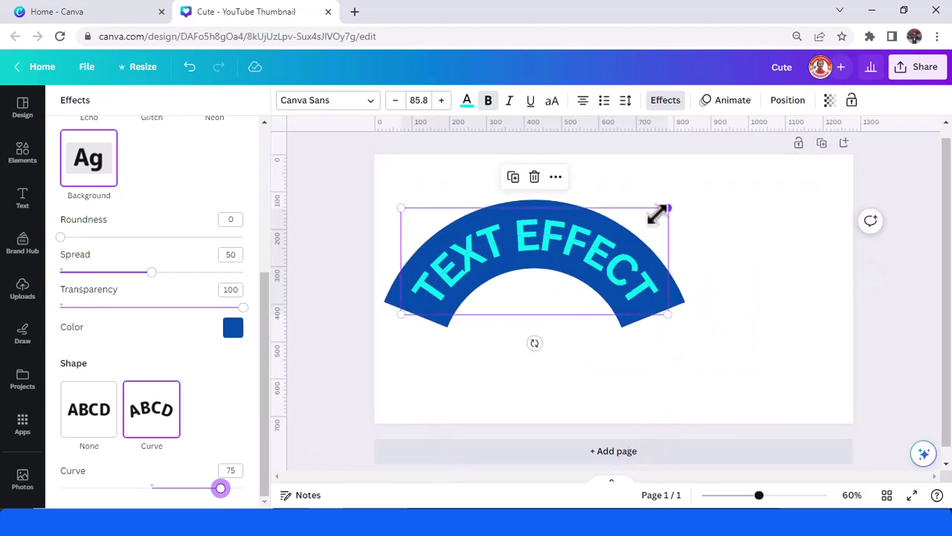
Scale the curved blue-background text down to font size 61.2 and duplicate it
left_click_drag(657, 213, 591, 238)
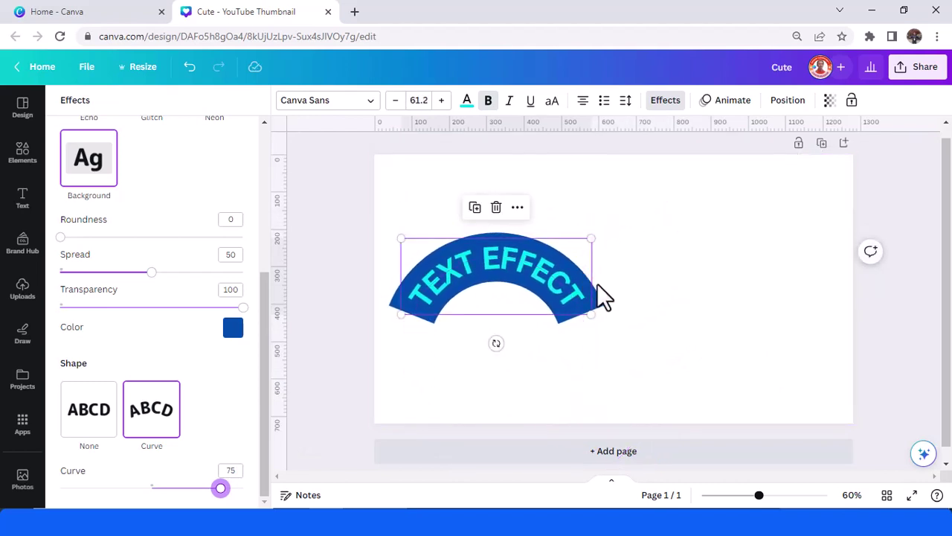
left_click(475, 209)
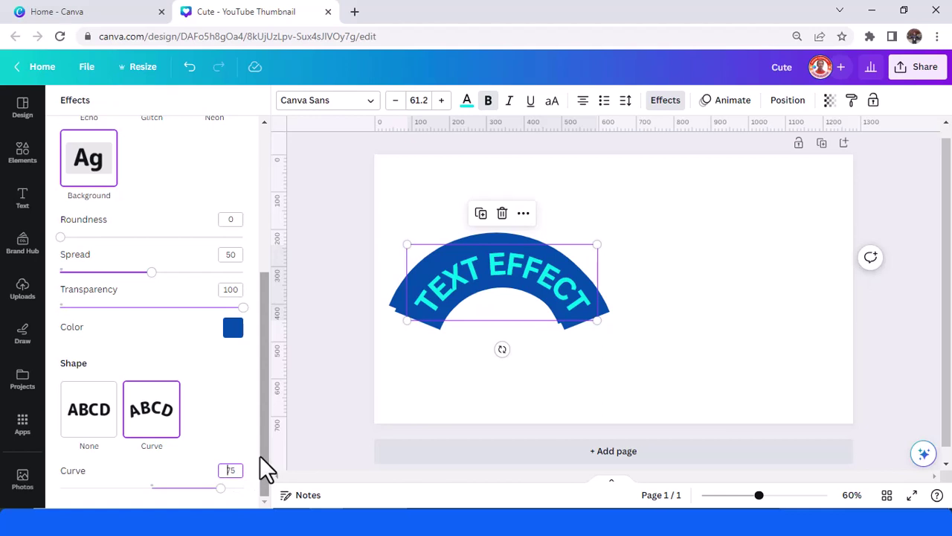
Set the duplicate's curve to -75 and join it to the original's lower right end so both form a continuous wave
type("-")
key("Return")
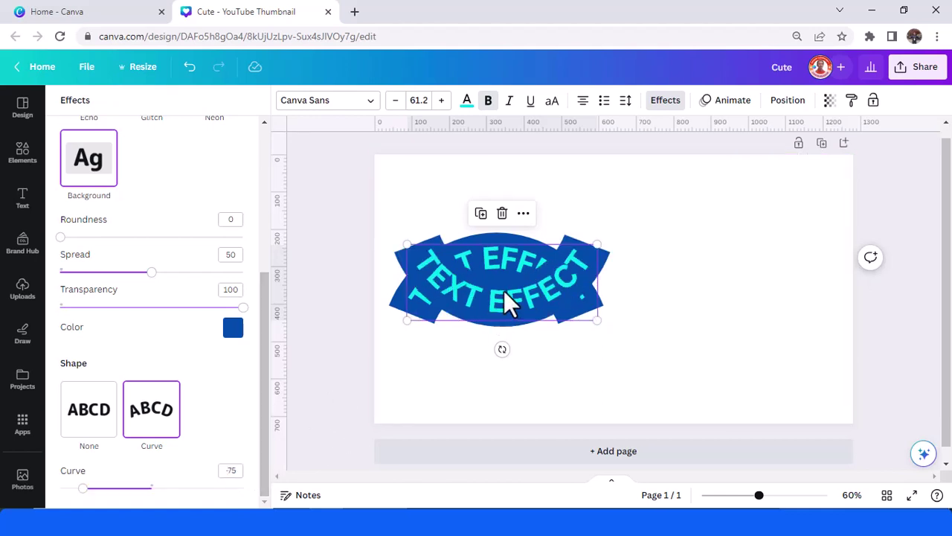
left_click_drag(506, 302, 672, 372)
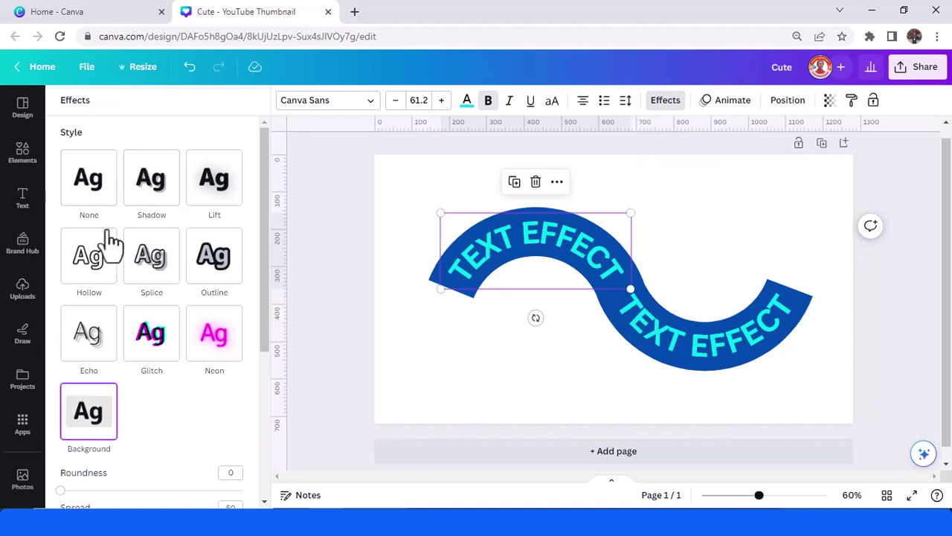
scroll(111, 240, "down", 3)
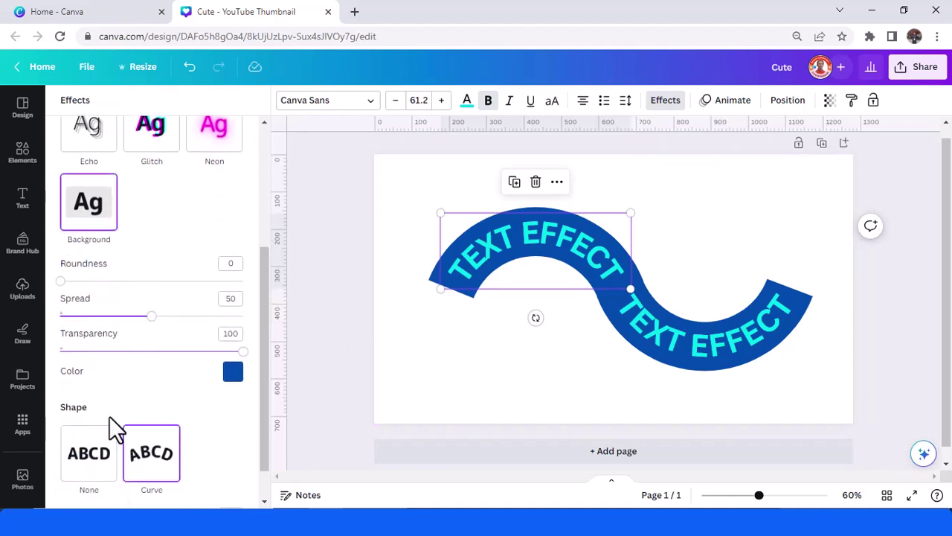
scroll(114, 426, "down", 1)
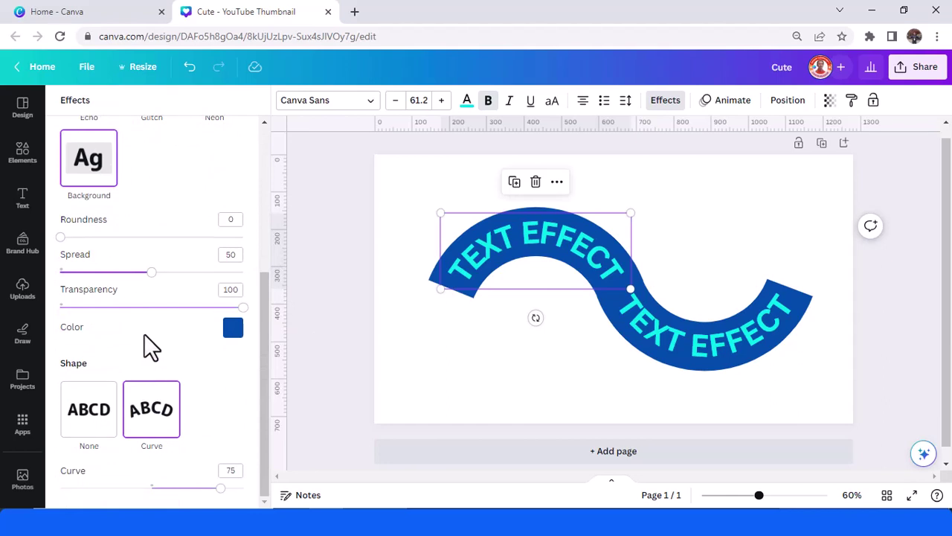
scroll(143, 334, "up", 5)
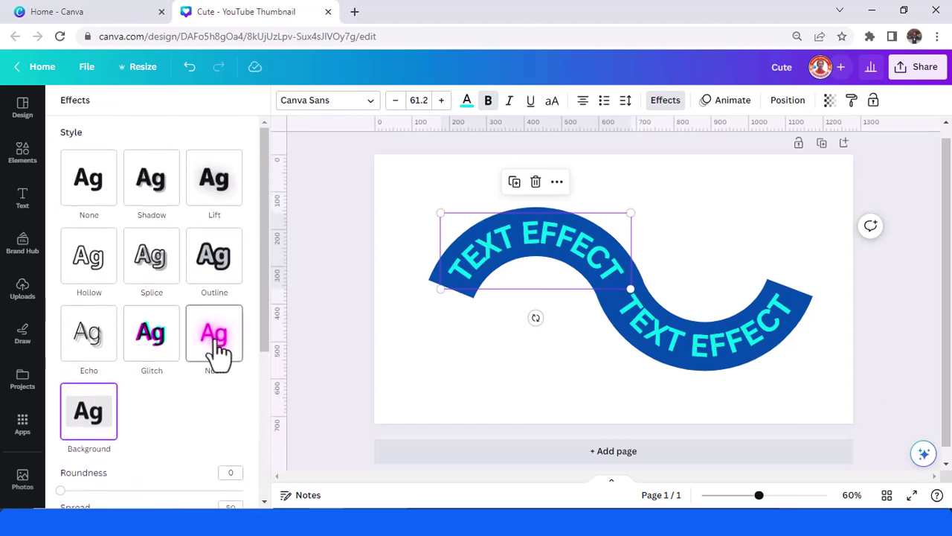